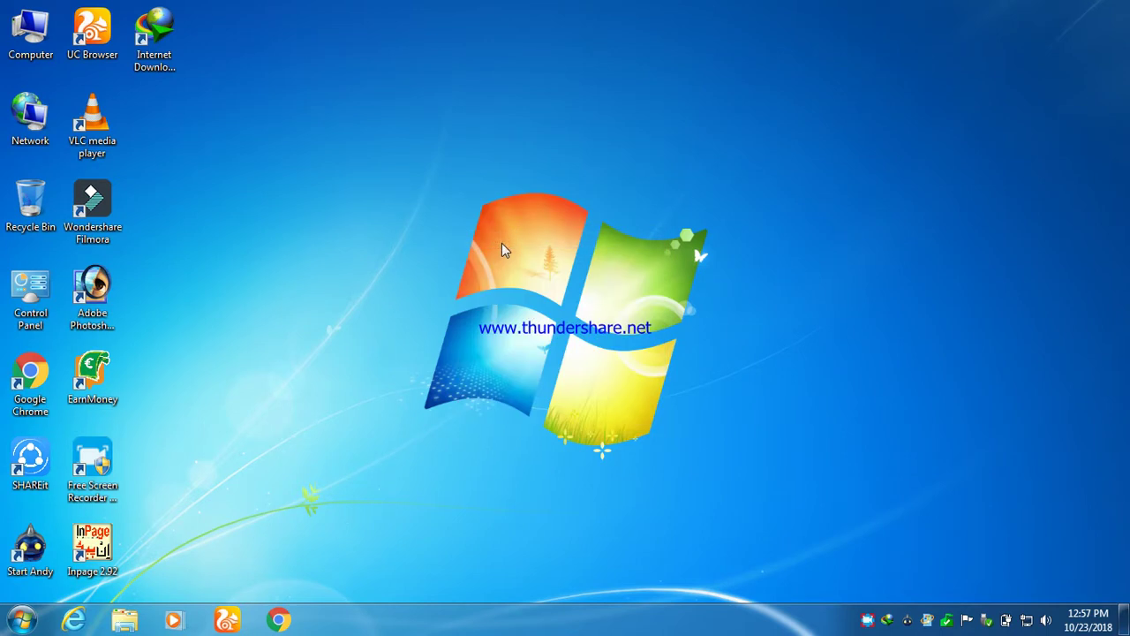
# Step: Refresh the desktop repeatedly from its right-click menu
pyautogui.click(542, 289)
pyautogui.rightClick(541, 289)
pyautogui.click(582, 337)
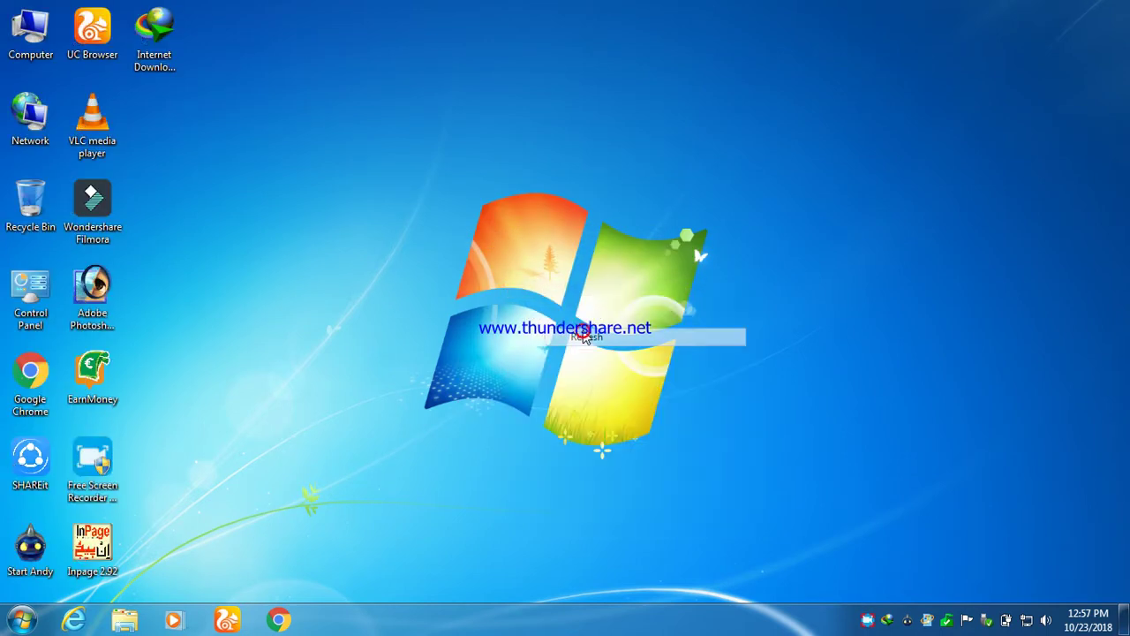
pyautogui.rightClick(583, 331)
pyautogui.click(622, 377)
pyautogui.rightClick(623, 379)
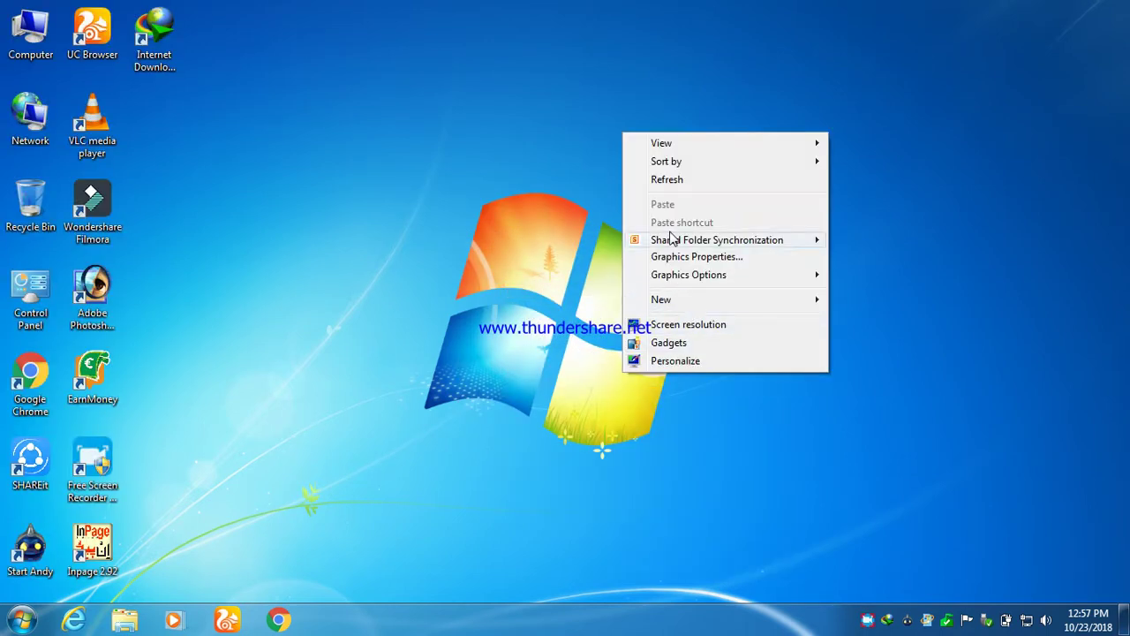
pyautogui.click(638, 181)
pyautogui.moveTo(749, 117); pyautogui.dragTo(390, 469)
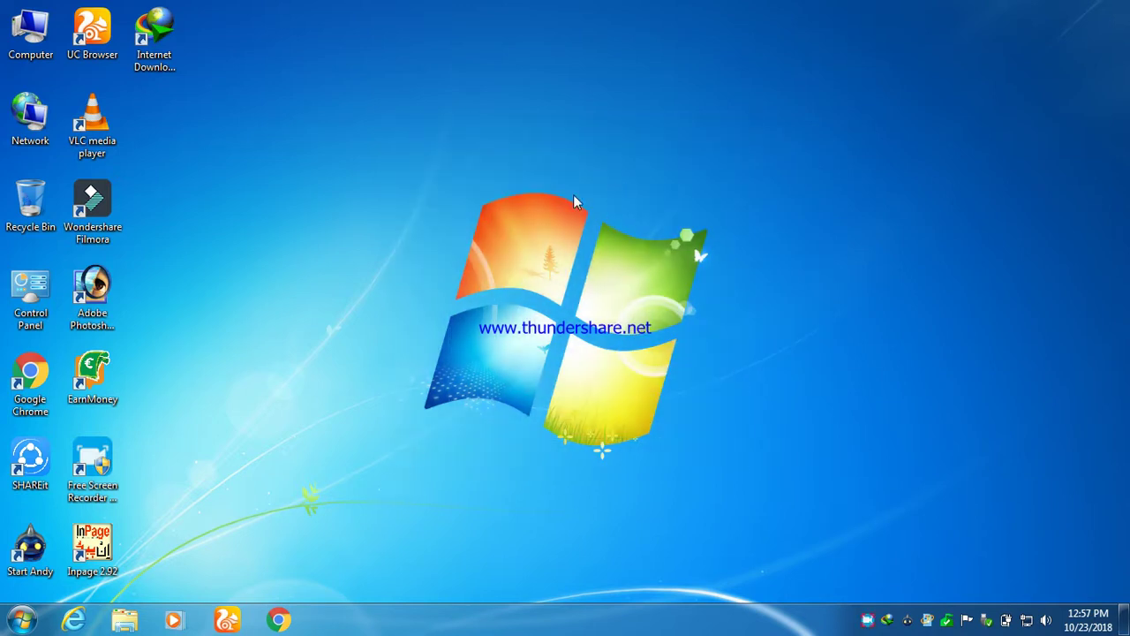
pyautogui.moveTo(448, 189); pyautogui.dragTo(731, 458)
pyautogui.moveTo(758, 119); pyautogui.dragTo(346, 401)
pyautogui.rightClick(267, 233)
pyautogui.click(315, 284)
pyautogui.rightClick(310, 286)
pyautogui.click(352, 332)
pyautogui.rightClick(349, 338)
pyautogui.click(409, 378)
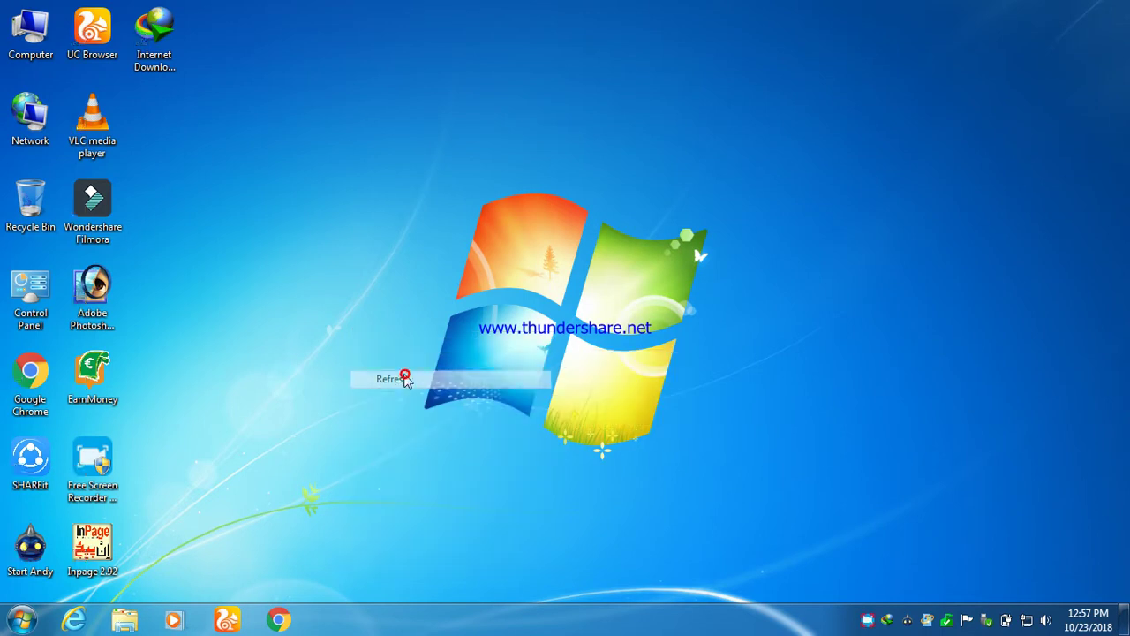
pyautogui.rightClick(321, 259)
pyautogui.click(361, 300)
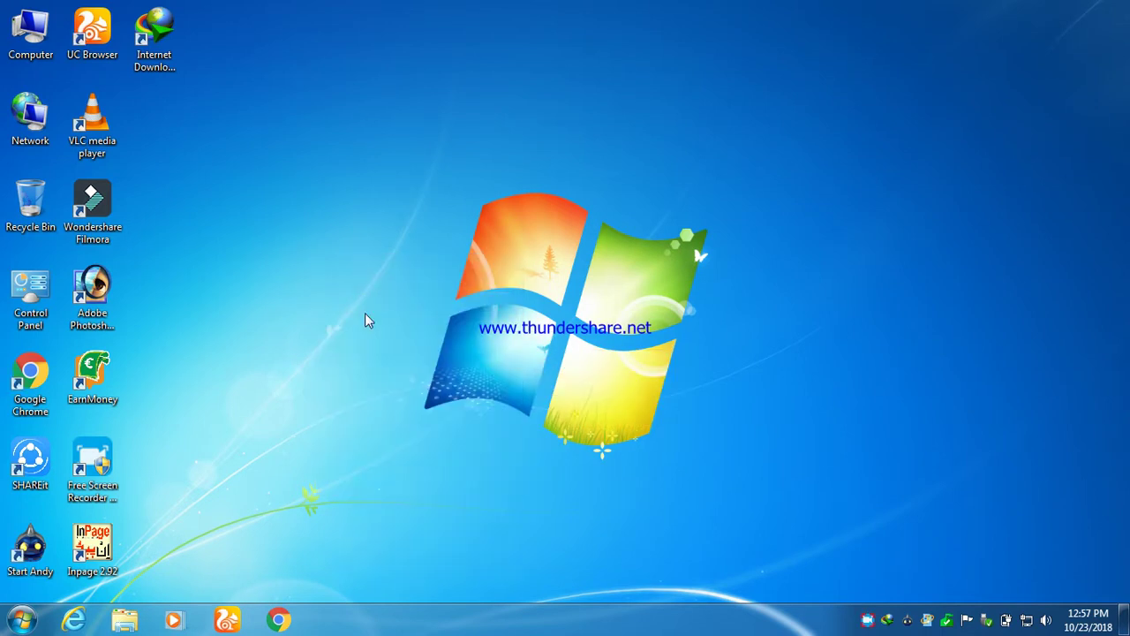
pyautogui.rightClick(359, 305)
pyautogui.click(405, 362)
pyautogui.rightClick(406, 351)
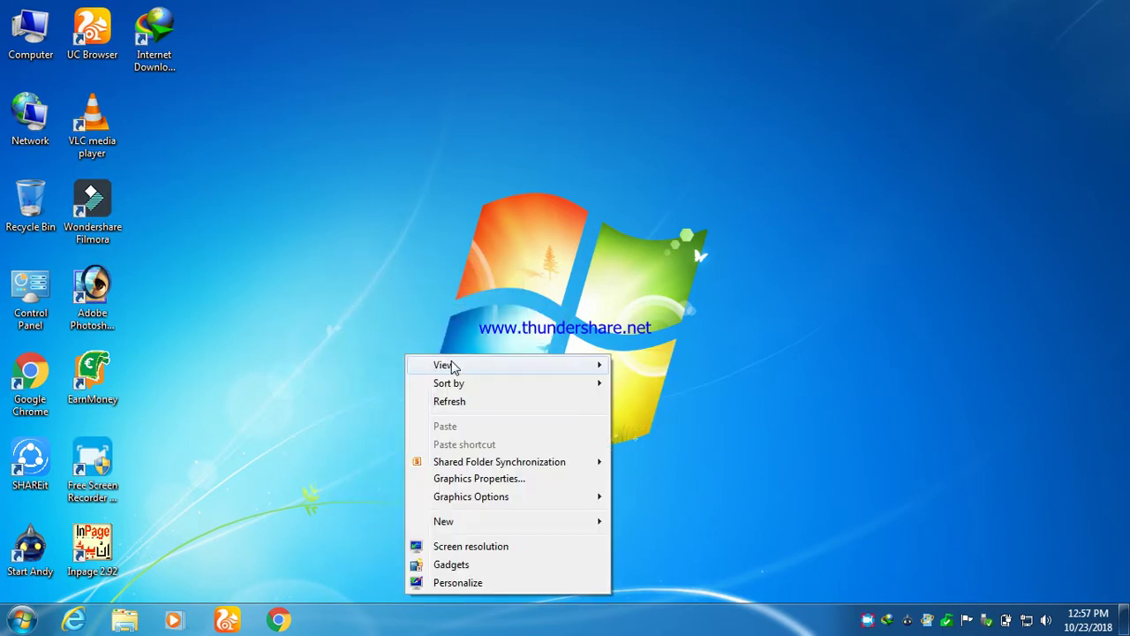
pyautogui.click(456, 401)
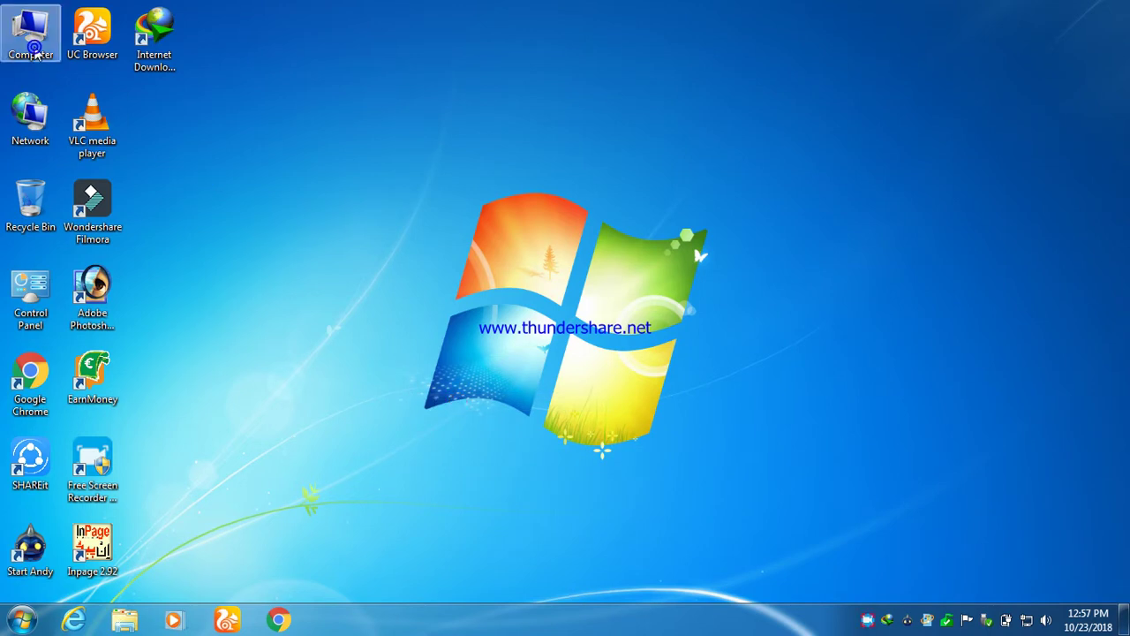
# Step: Open Computer, then Local Disk (D:), then the Corel_Draw_9 WinRAR archive
pyautogui.doubleClick(30, 31)
pyautogui.click(458, 132)
pyautogui.doubleClick(457, 131)
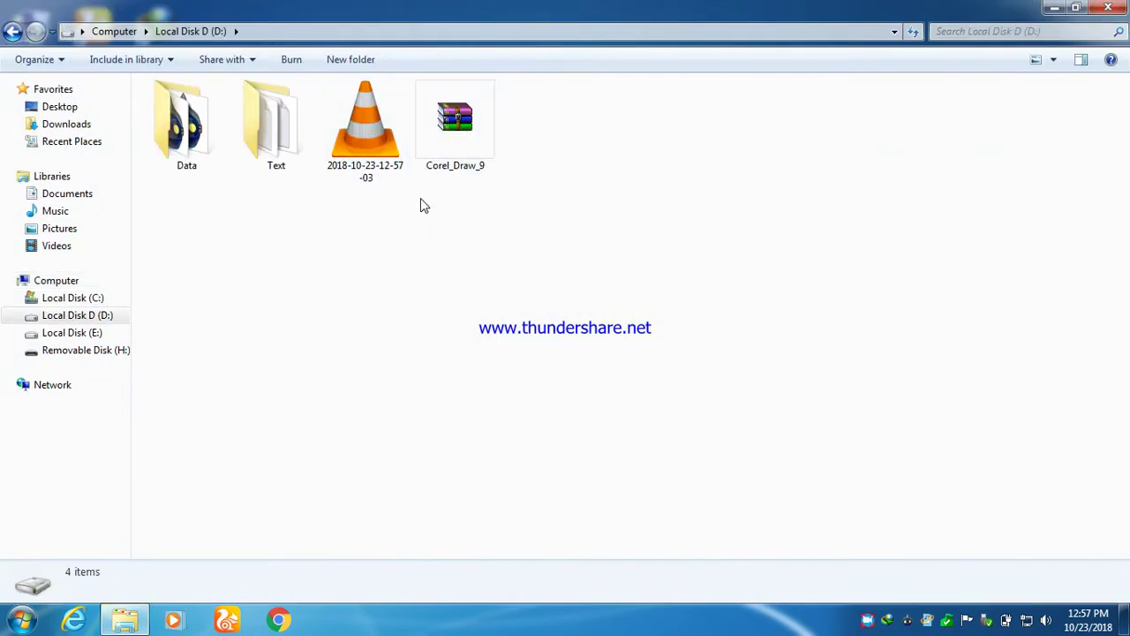
pyautogui.click(434, 211)
pyautogui.click(444, 189)
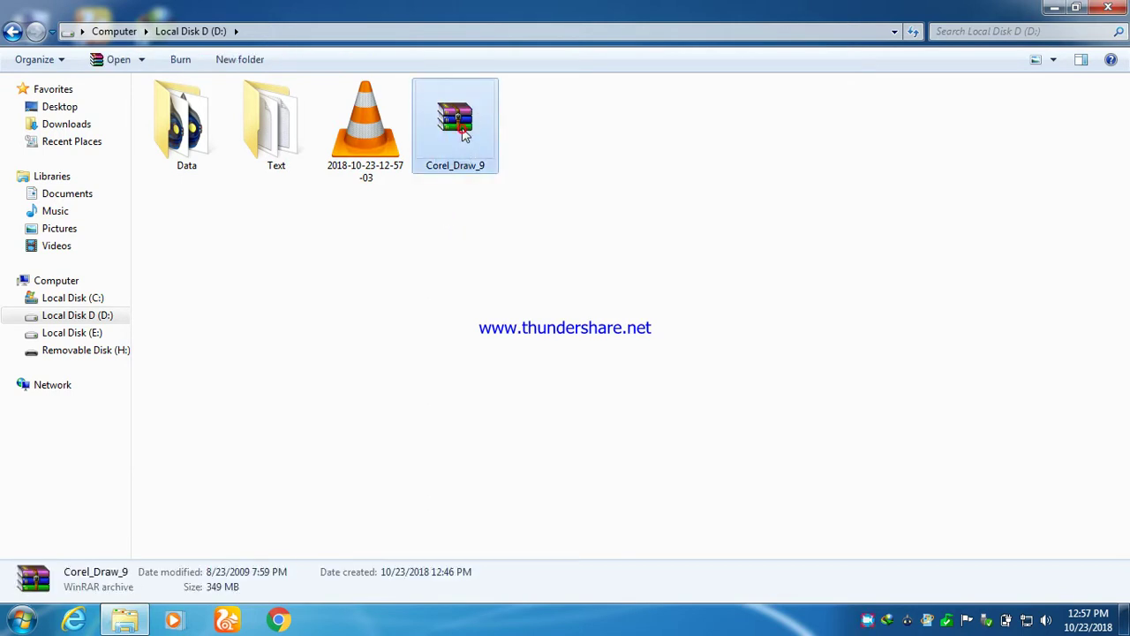
pyautogui.doubleClick(466, 133)
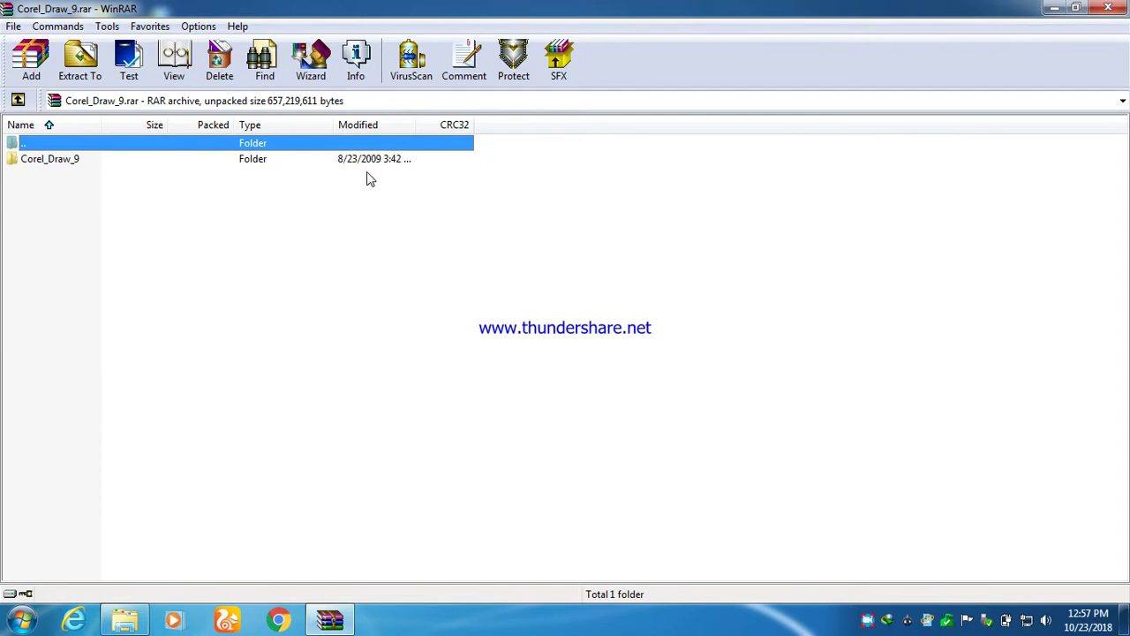
# Step: Enter the Corel_Draw_9 and Corel Draw 9 folders and launch setup32.exe
pyautogui.doubleClick(373, 164)
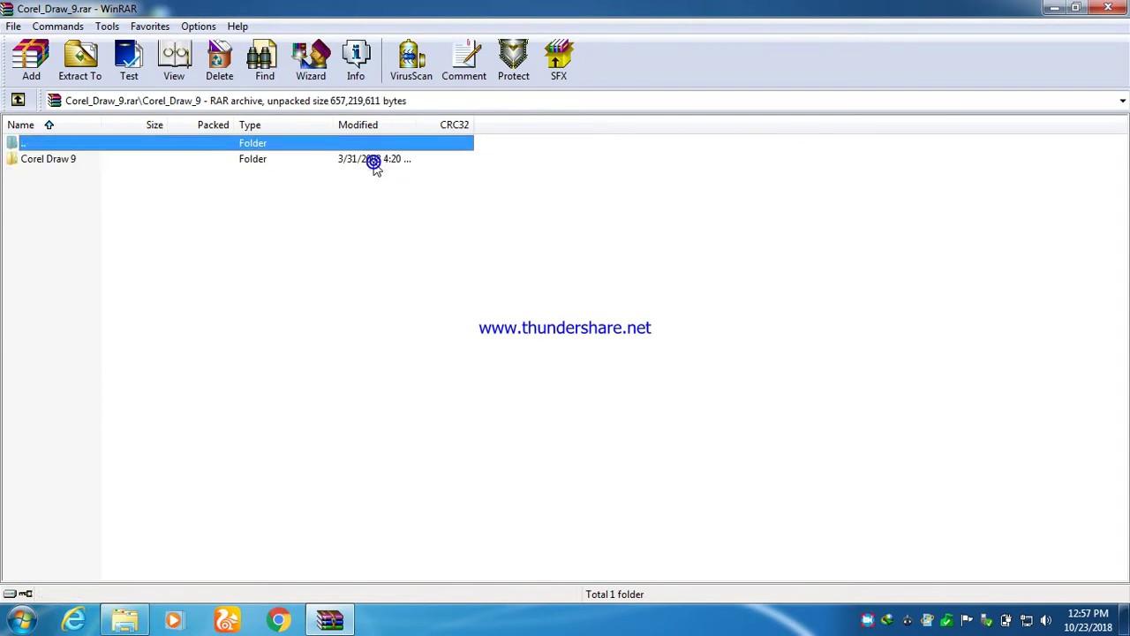
pyautogui.doubleClick(366, 163)
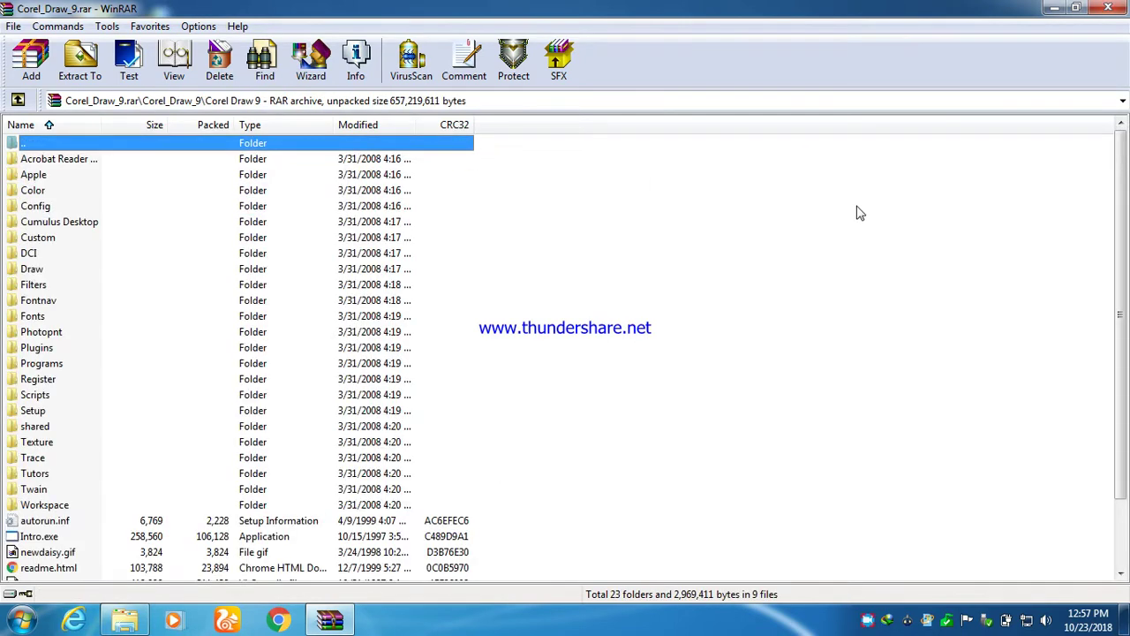
pyautogui.moveTo(1118, 216); pyautogui.dragTo(1126, 336)
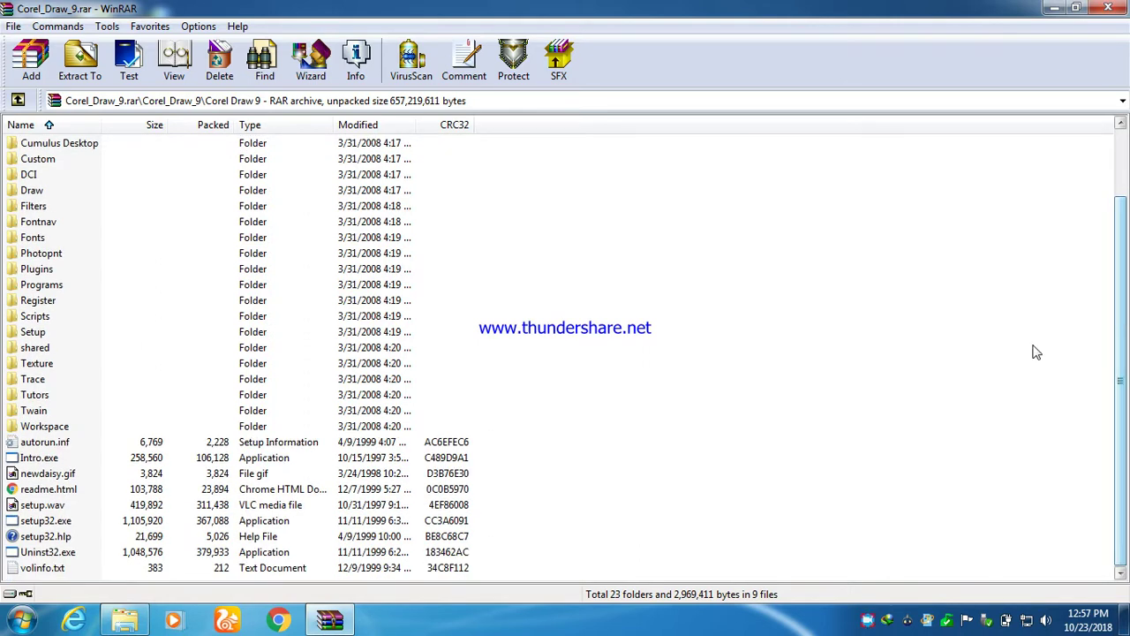
pyautogui.click(262, 522)
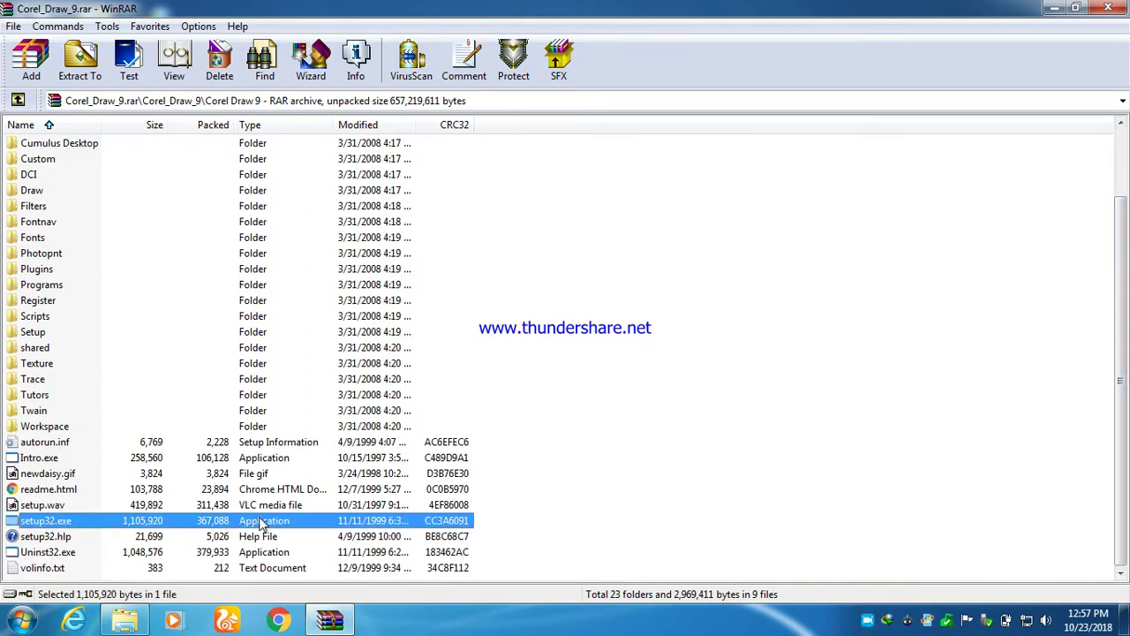
pyautogui.doubleClick(269, 523)
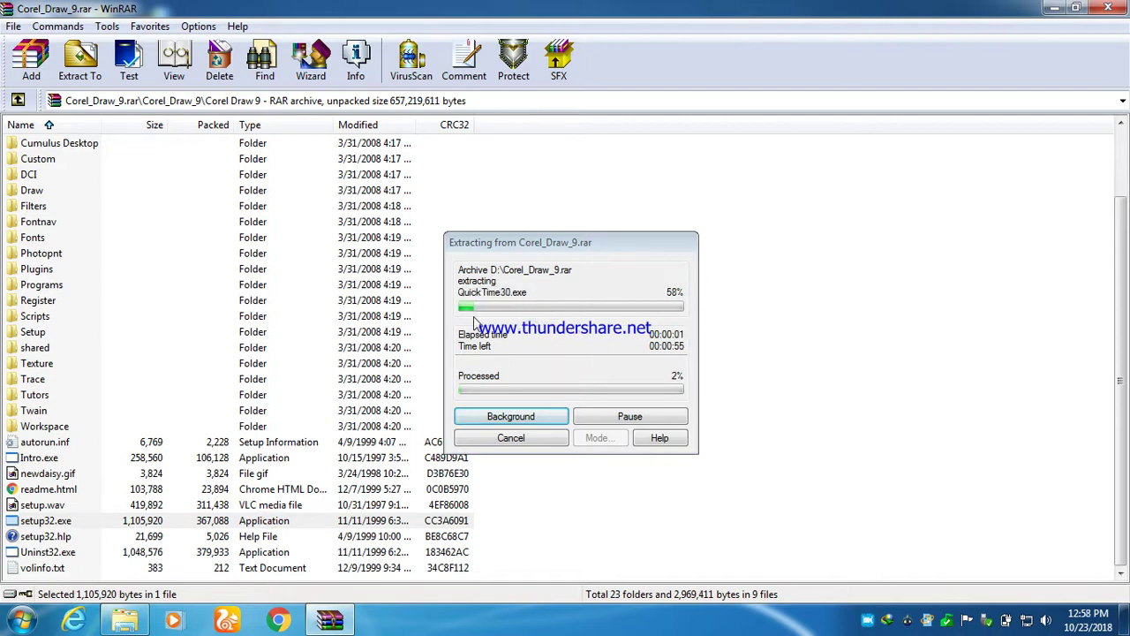
# Step: Move the extraction progress dialog aside and minimize WinRAR while it keeps extracting
pyautogui.moveTo(553, 244); pyautogui.dragTo(677, 184)
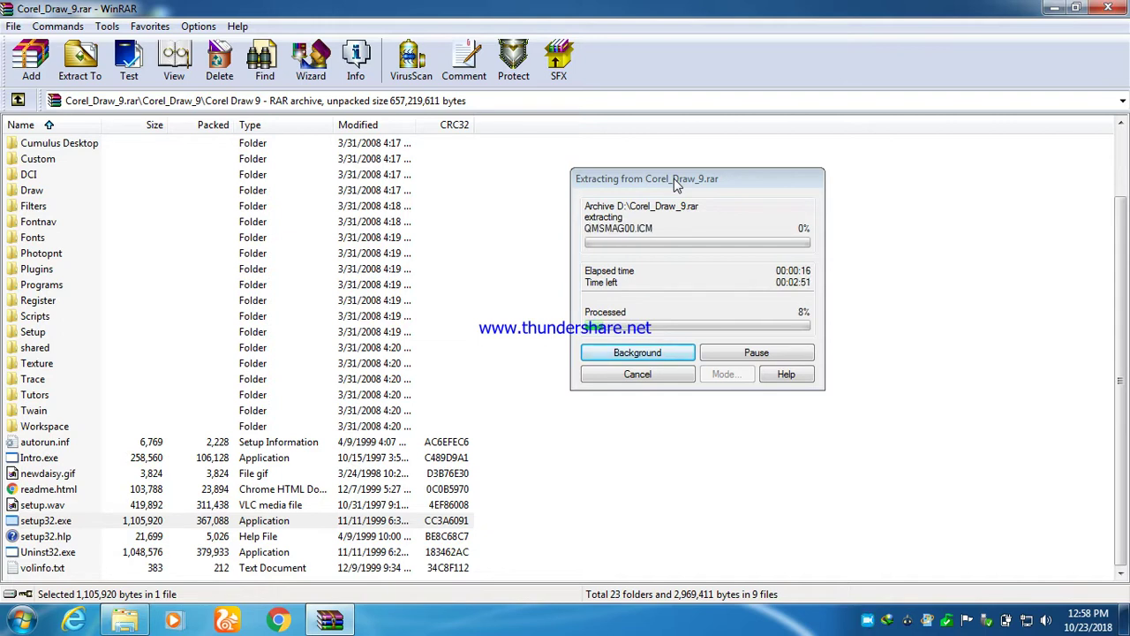
pyautogui.moveTo(675, 183)
pyautogui.mouseDown()
pyautogui.moveTo(590, 184)
pyautogui.moveTo(682, 167)
pyautogui.mouseUp()
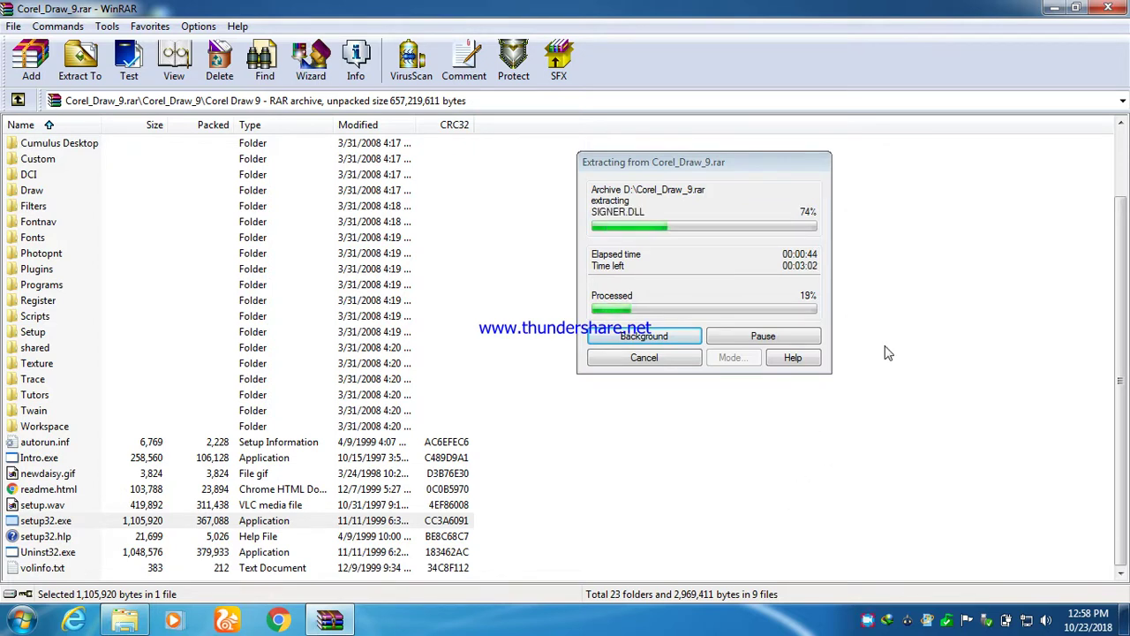
pyautogui.click(1052, 8)
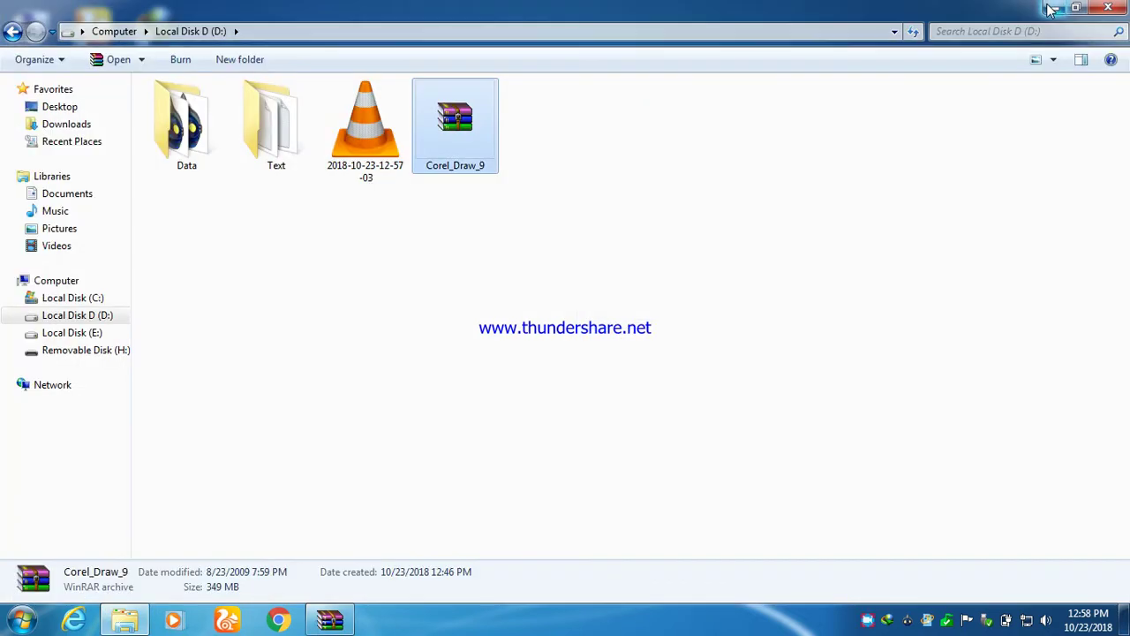
# Step: Close Local Disk D, refresh the desktop five times, and restore WinRAR from the taskbar
pyautogui.click(1106, 7)
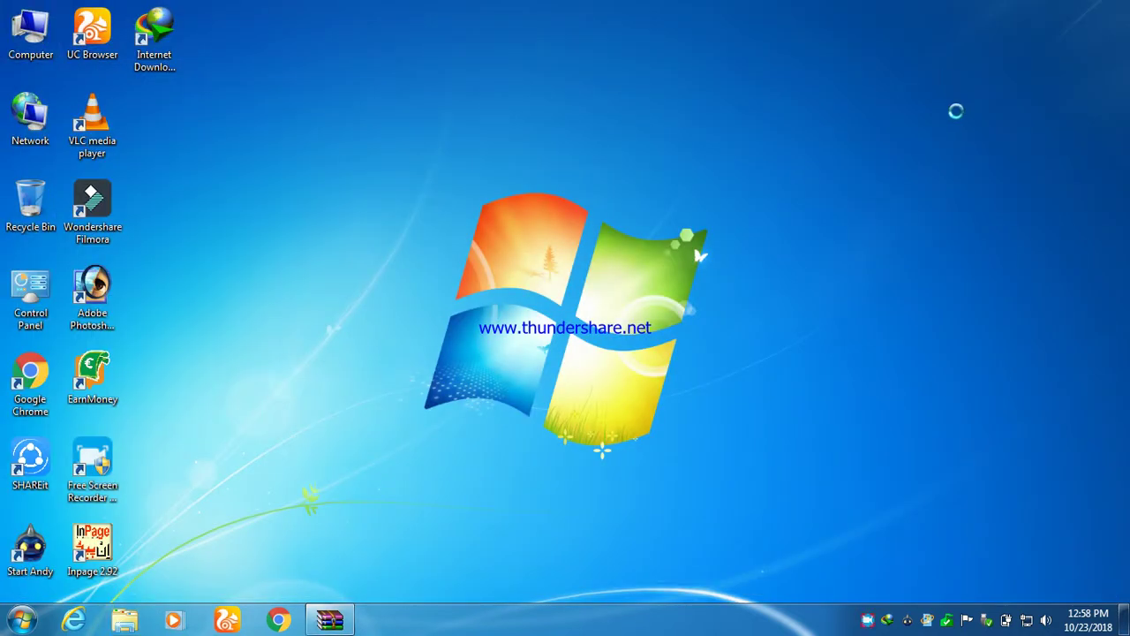
pyautogui.rightClick(955, 74)
pyautogui.click(957, 122)
pyautogui.rightClick(959, 118)
pyautogui.click(962, 166)
pyautogui.rightClick(960, 157)
pyautogui.click(963, 204)
pyautogui.rightClick(961, 201)
pyautogui.click(964, 251)
pyautogui.rightClick(959, 253)
pyautogui.click(958, 300)
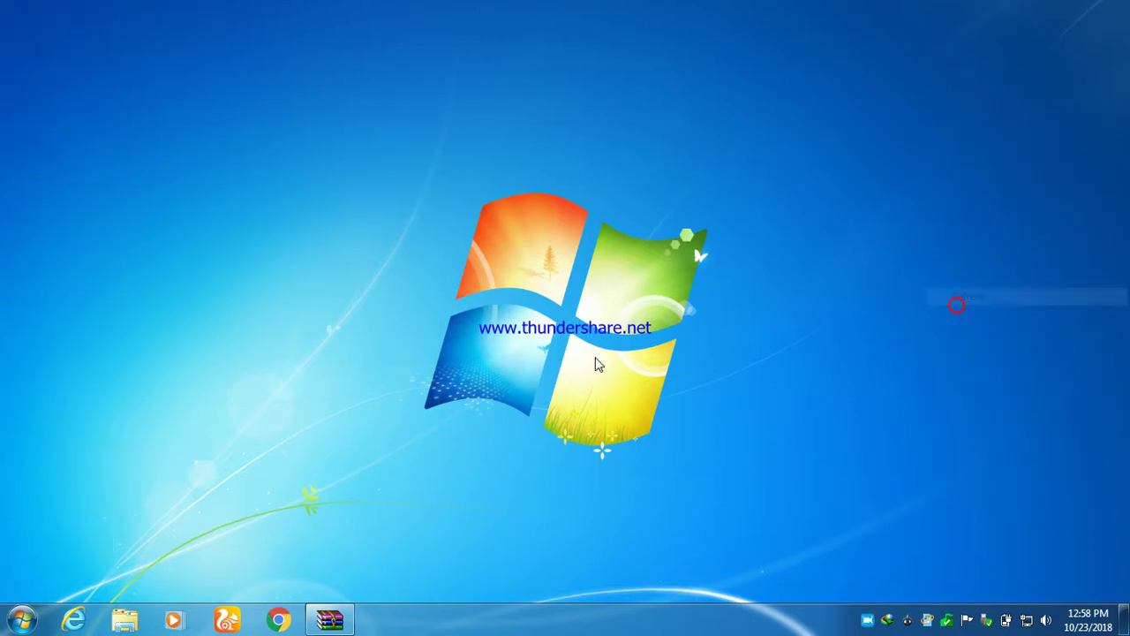
pyautogui.click(348, 616)
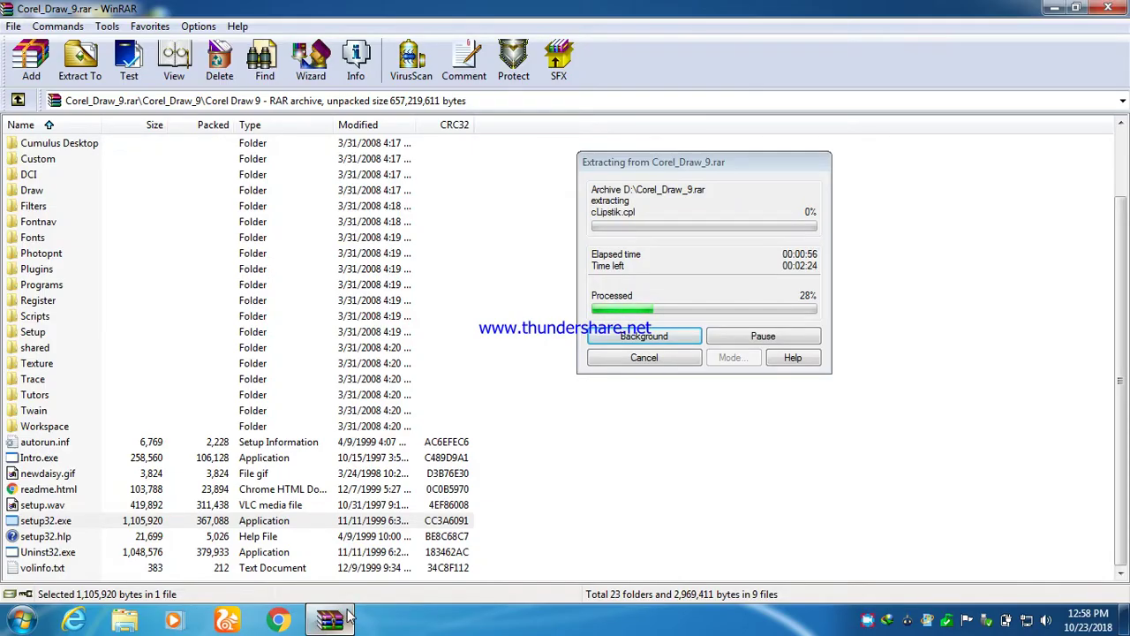
# Step: Nudge the extraction dialog while it reaches 50%, then show the desktop
pyautogui.moveTo(681, 163); pyautogui.dragTo(696, 152)
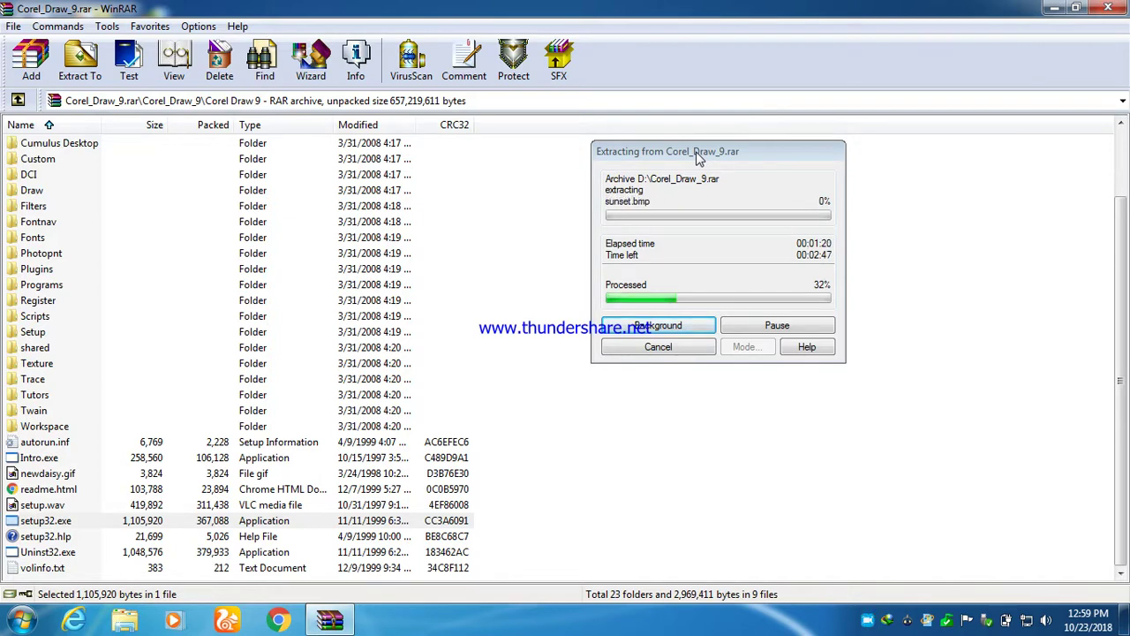
pyautogui.moveTo(697, 156)
pyautogui.mouseDown()
pyautogui.moveTo(711, 156)
pyautogui.moveTo(696, 157)
pyautogui.mouseUp()
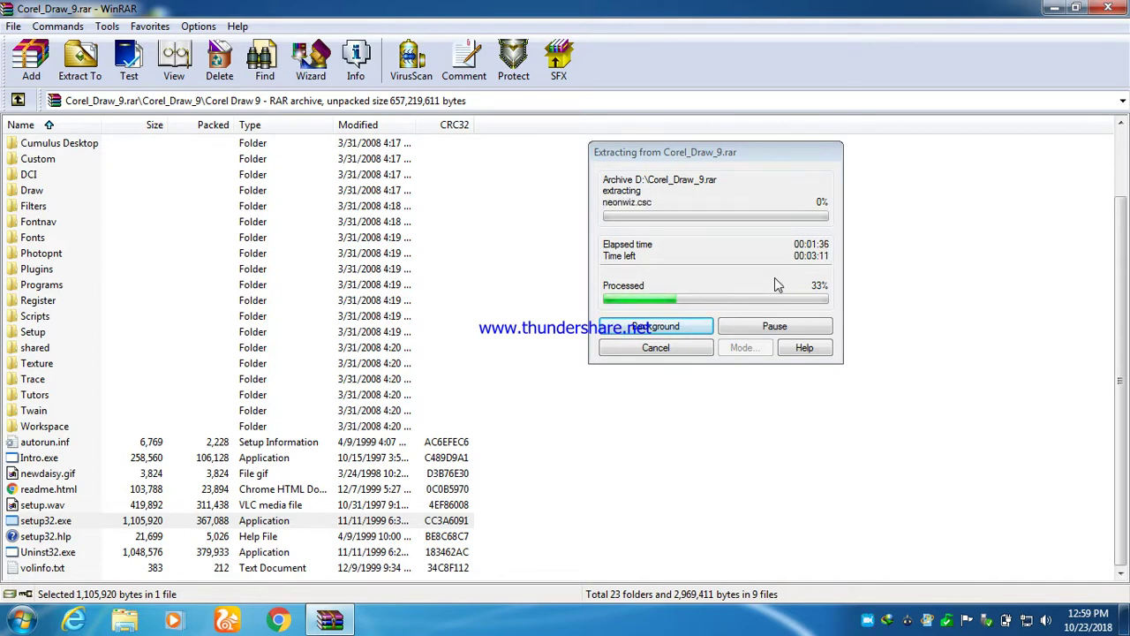
pyautogui.click(775, 281)
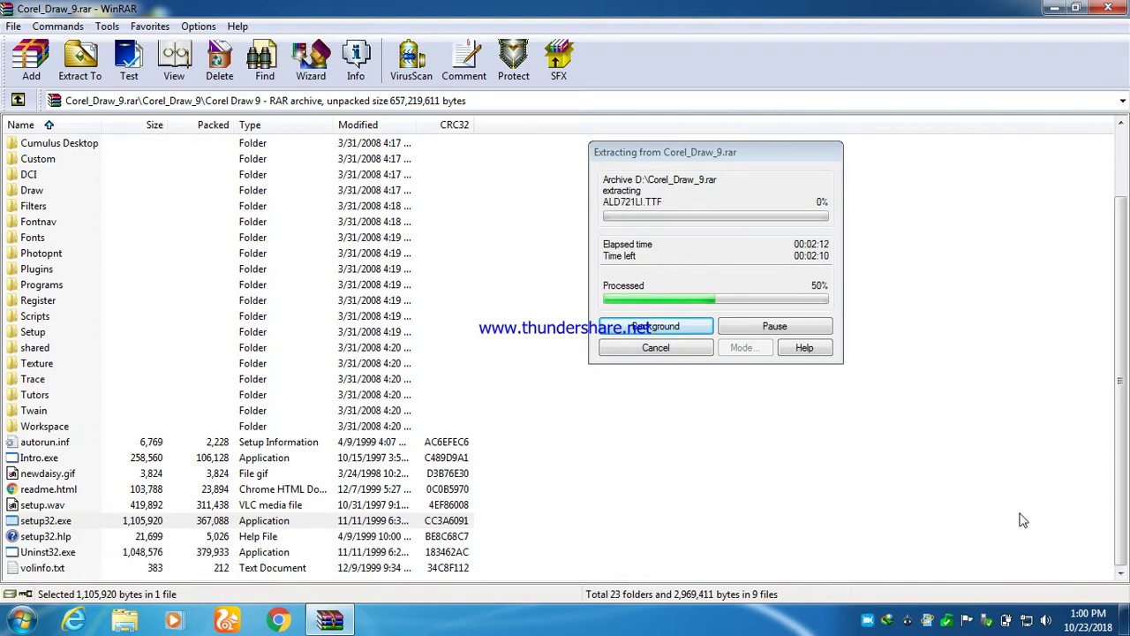
pyautogui.click(1124, 618)
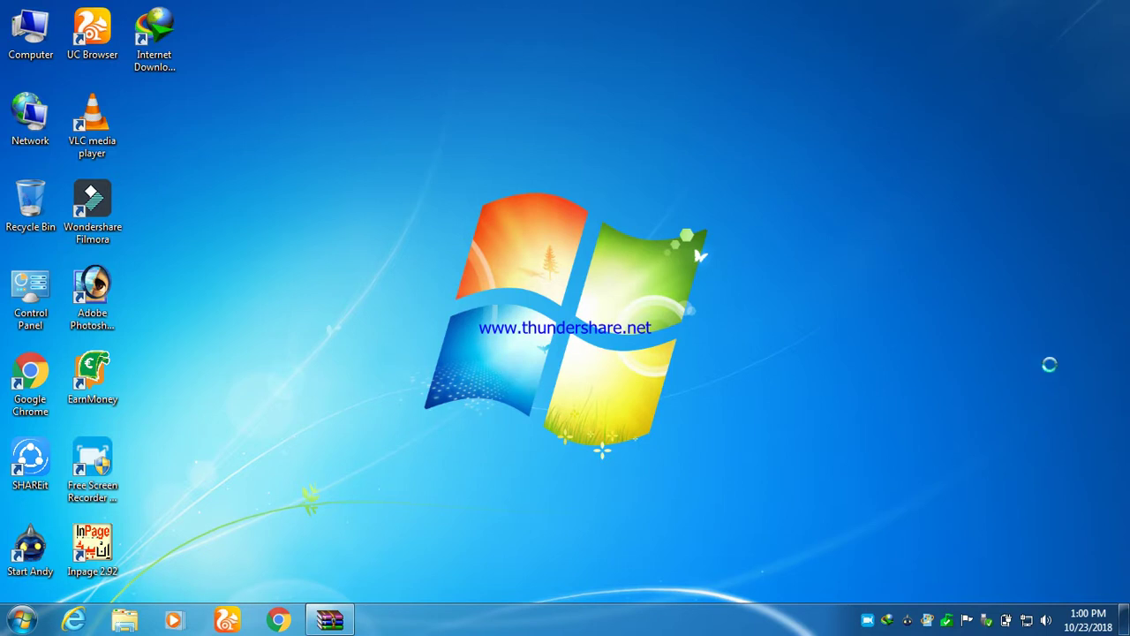
# Step: Refresh the desktop eight times, then restore WinRAR at 54% extraction from the taskbar
pyautogui.rightClick(1024, 265)
pyautogui.click(999, 295)
pyautogui.rightClick(978, 338)
pyautogui.click(971, 343)
pyautogui.rightClick(958, 344)
pyautogui.click(957, 390)
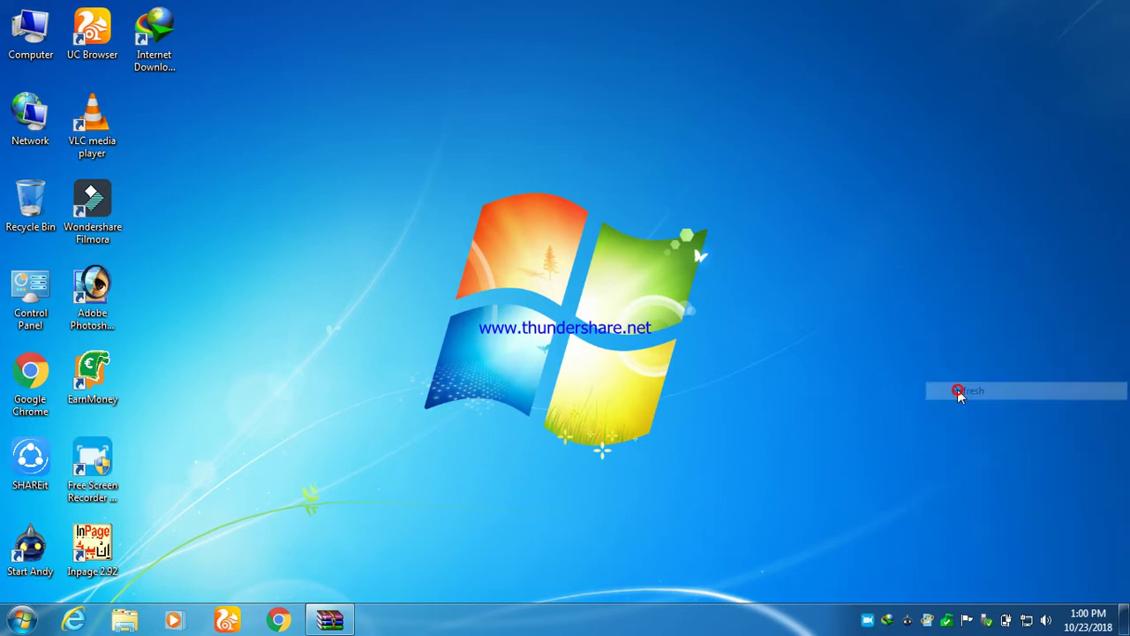
pyautogui.rightClick(946, 148)
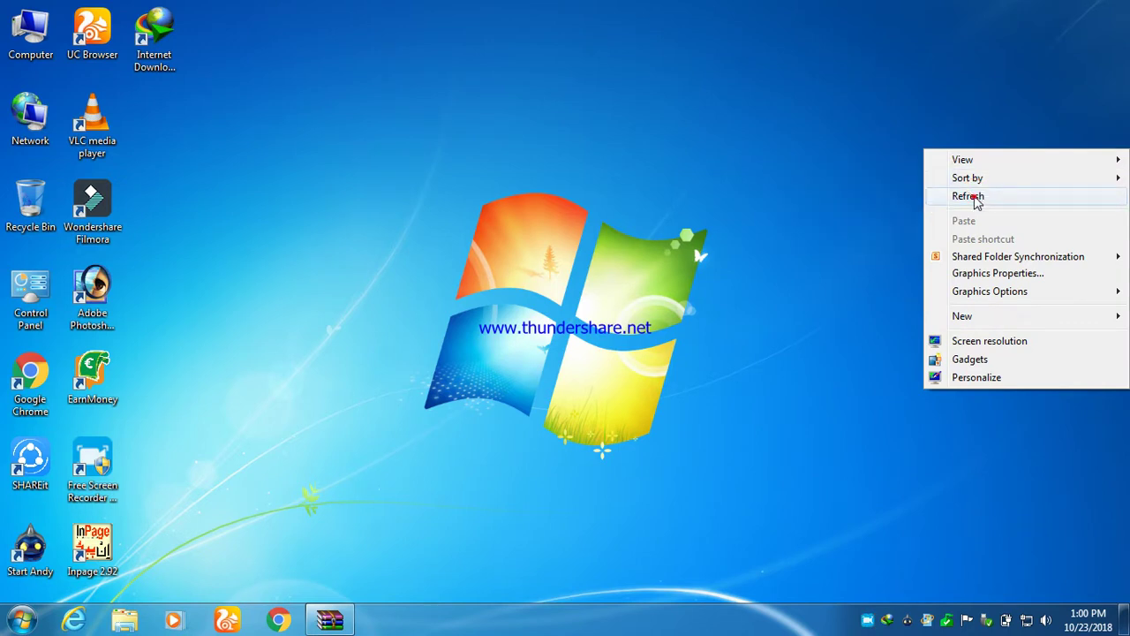
pyautogui.click(943, 198)
pyautogui.rightClick(963, 248)
pyautogui.click(965, 253)
pyautogui.rightClick(955, 246)
pyautogui.click(955, 291)
pyautogui.rightClick(955, 294)
pyautogui.click(952, 344)
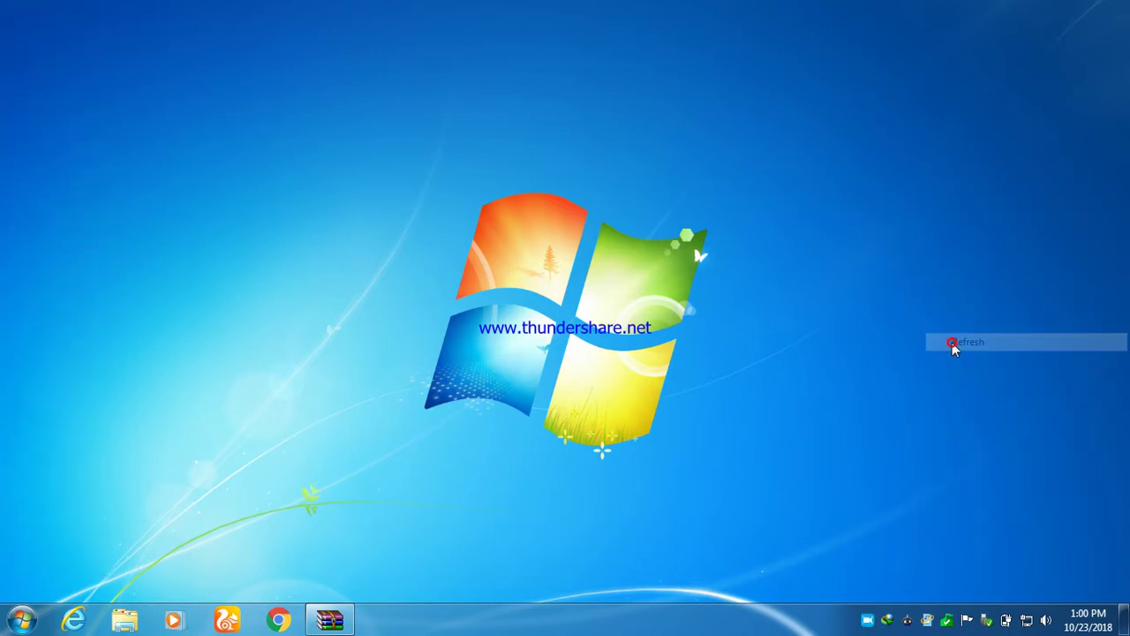
pyautogui.rightClick(952, 342)
pyautogui.click(953, 389)
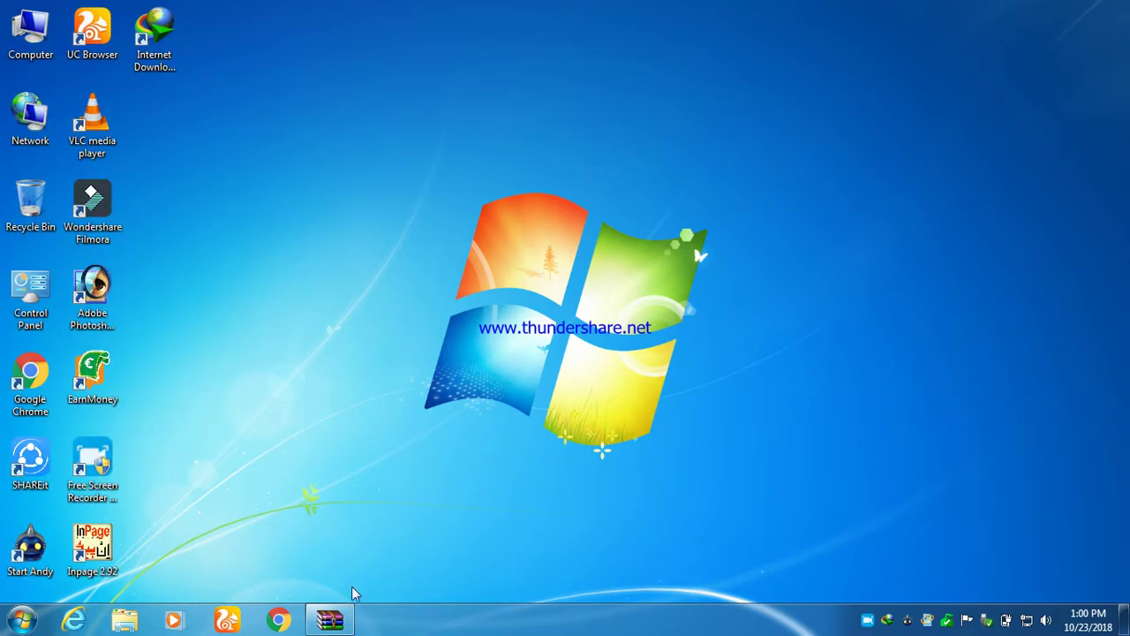
pyautogui.click(334, 618)
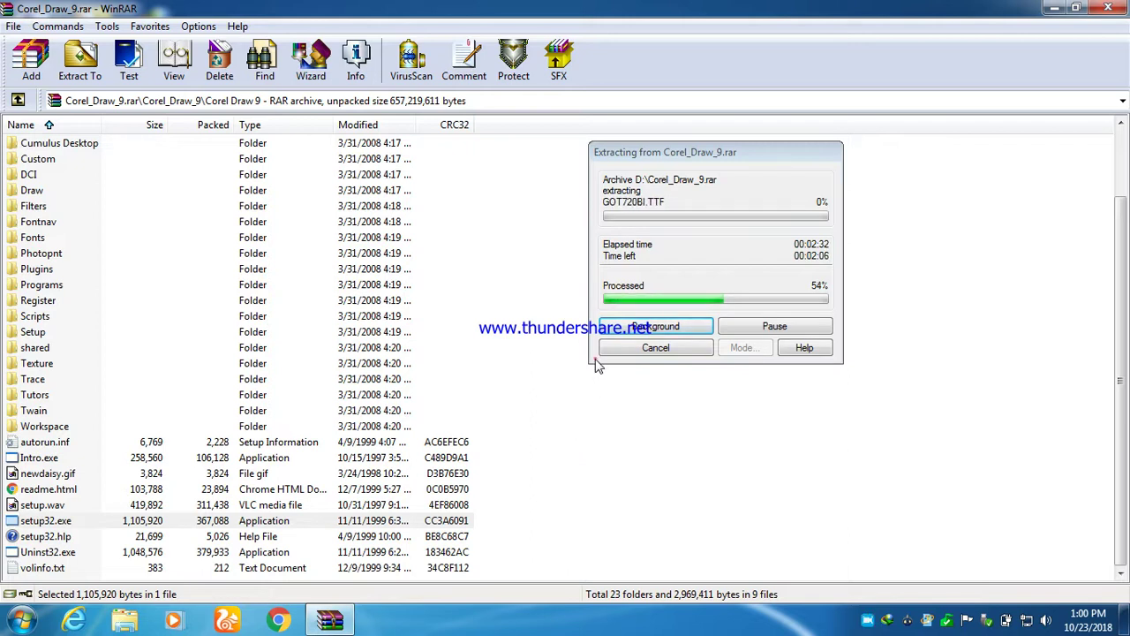
# Step: Nudge the extraction progress dialog rightward while extraction climbs toward 84%
pyautogui.moveTo(642, 153); pyautogui.dragTo(658, 156)
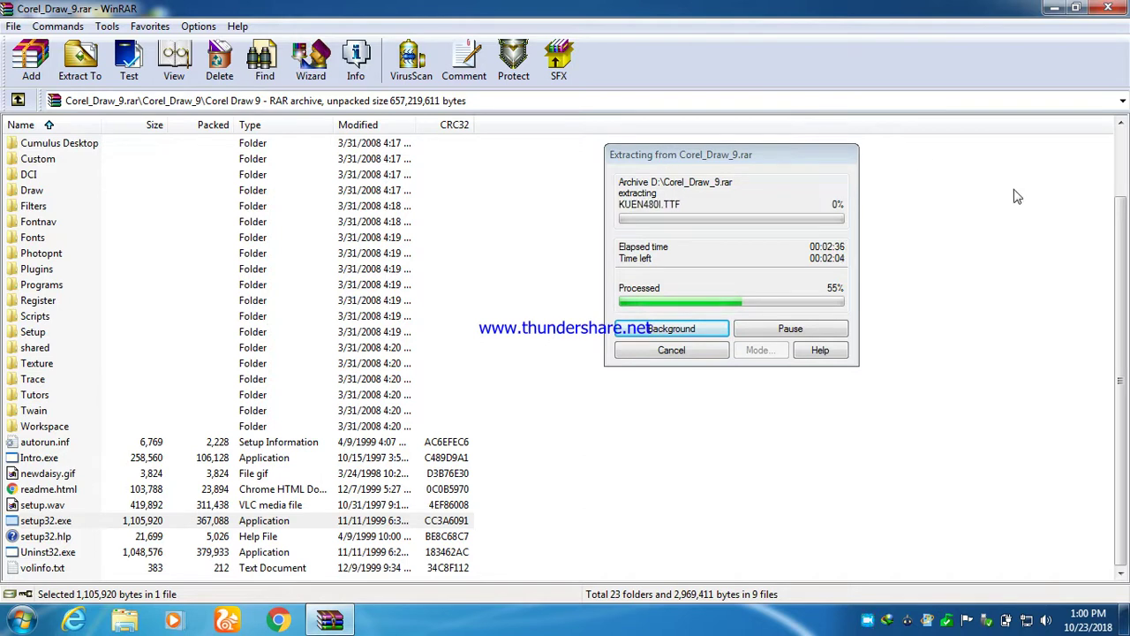
pyautogui.moveTo(1123, 272); pyautogui.dragTo(1120, 199)
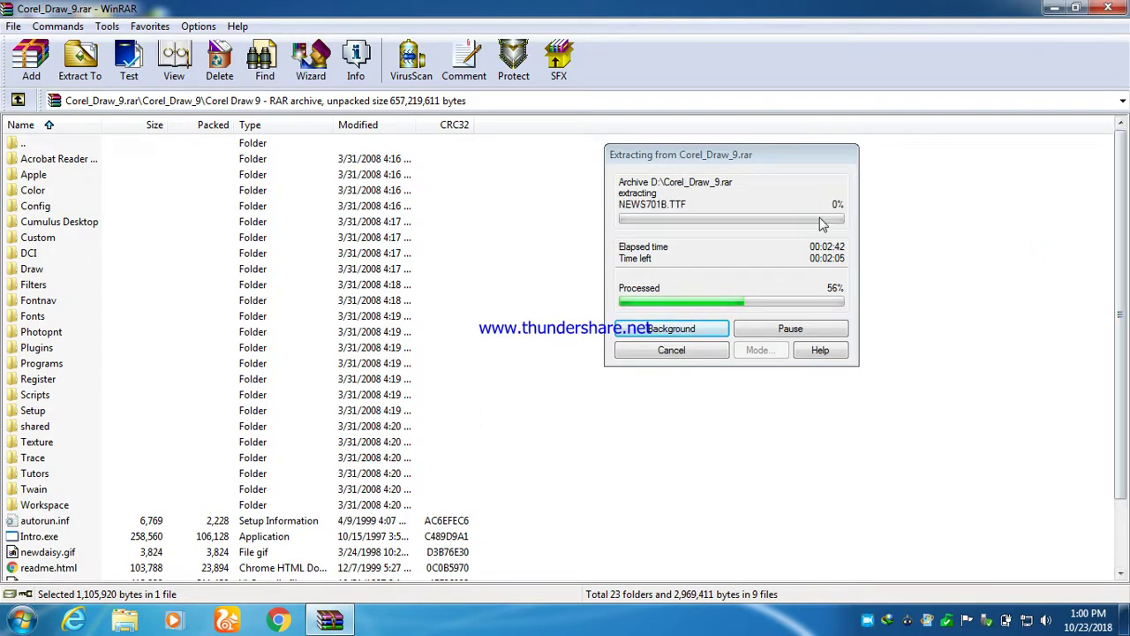
pyautogui.moveTo(804, 156); pyautogui.dragTo(823, 157)
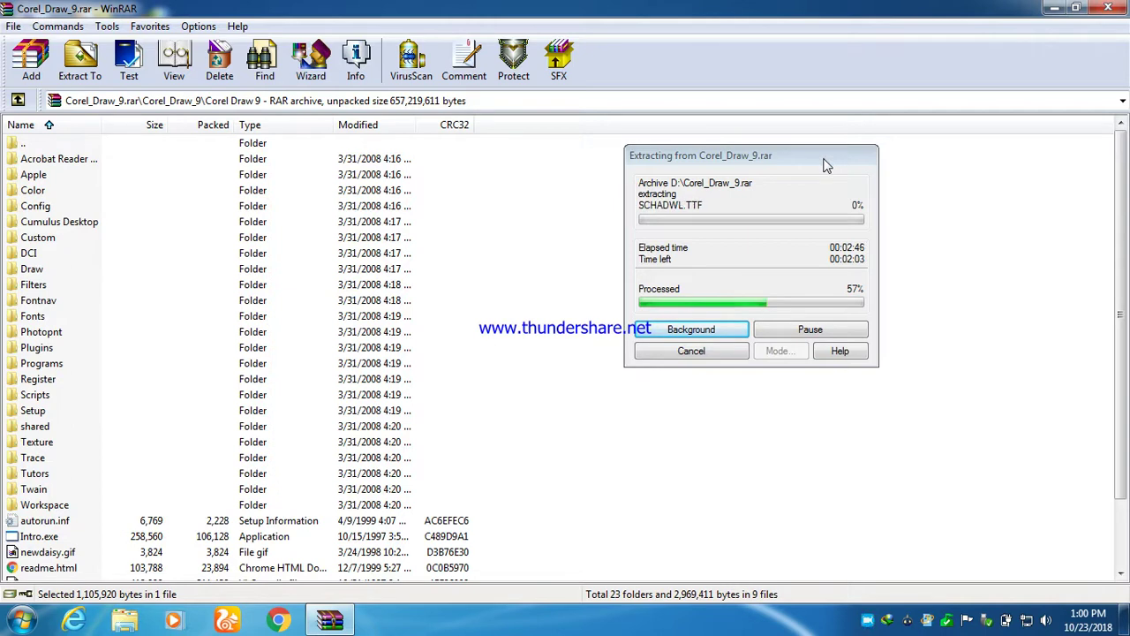
pyautogui.moveTo(823, 164); pyautogui.dragTo(831, 164)
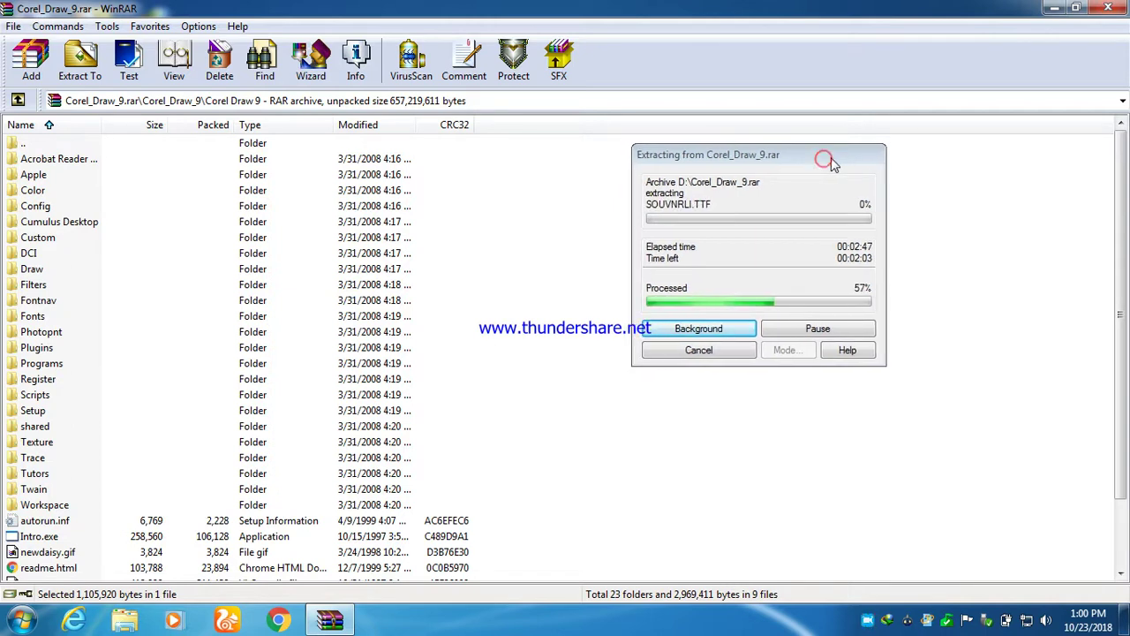
pyautogui.moveTo(1123, 232); pyautogui.dragTo(1123, 334)
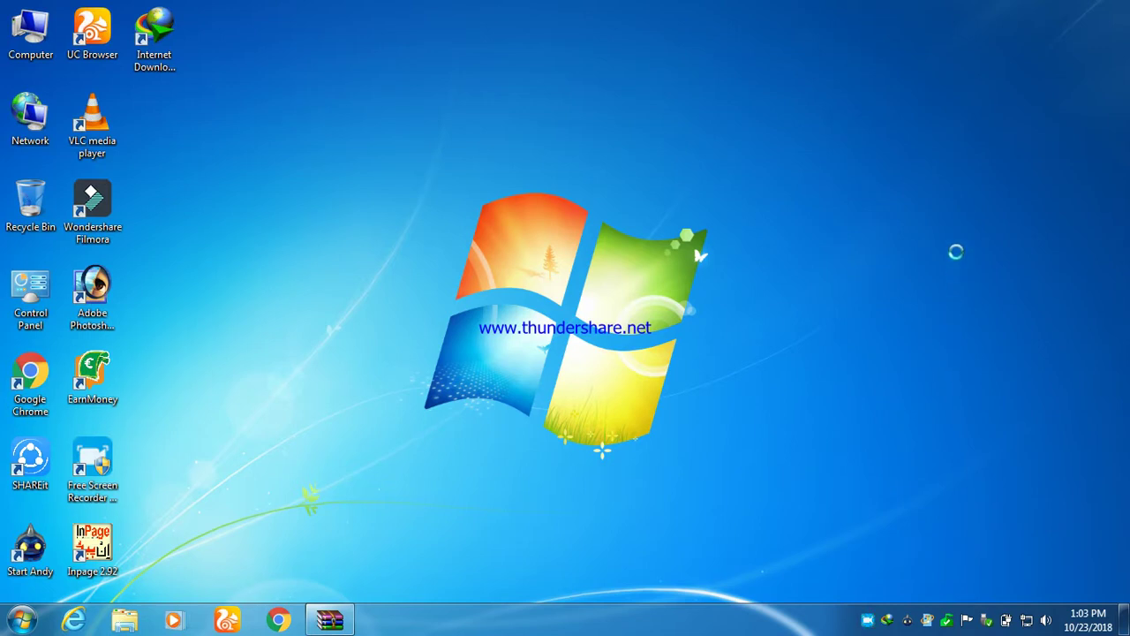
# Step: Refresh the desktop about seventeen times, then restore WinRAR with extraction at 97%
pyautogui.rightClick(955, 252)
pyautogui.click(961, 404)
pyautogui.rightClick(806, 152)
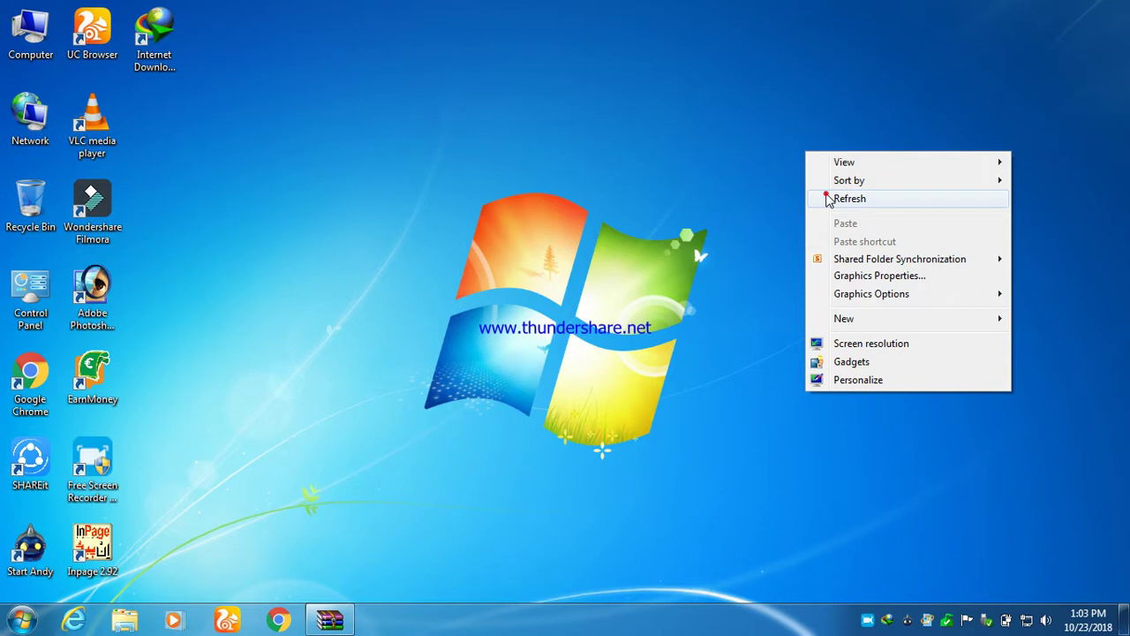
pyautogui.click(848, 199)
pyautogui.rightClick(827, 200)
pyautogui.click(853, 238)
pyautogui.rightClick(850, 236)
pyautogui.click(876, 294)
pyautogui.rightClick(873, 287)
pyautogui.click(887, 334)
pyautogui.rightClick(785, 221)
pyautogui.click(814, 266)
pyautogui.rightClick(814, 269)
pyautogui.click(825, 316)
pyautogui.rightClick(826, 314)
pyautogui.click(852, 360)
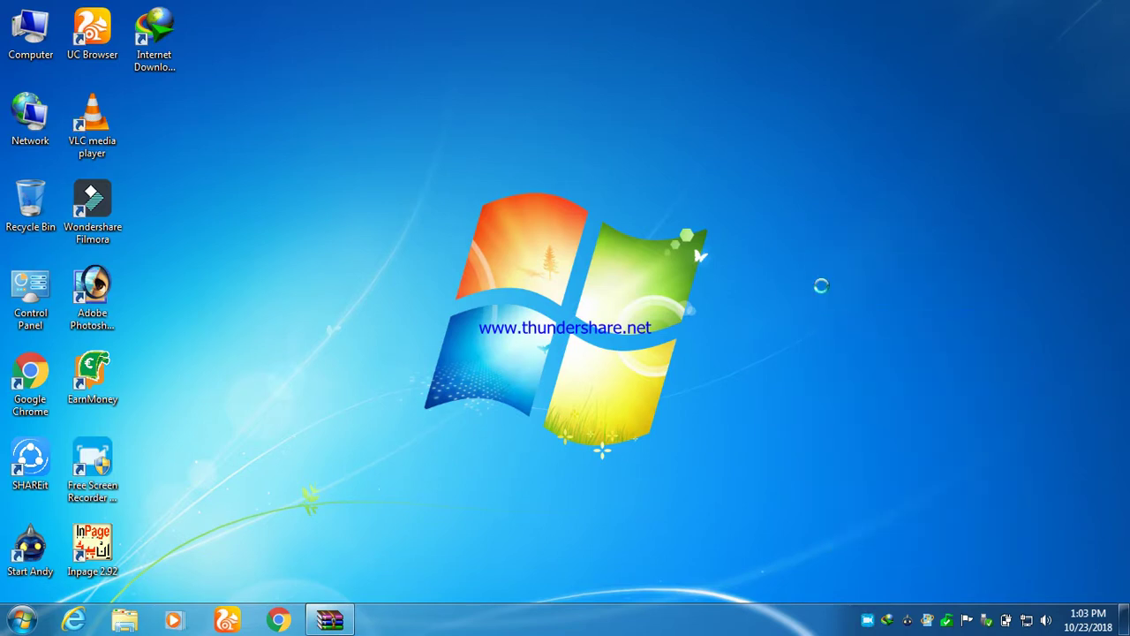
pyautogui.rightClick(786, 239)
pyautogui.click(823, 295)
pyautogui.rightClick(822, 293)
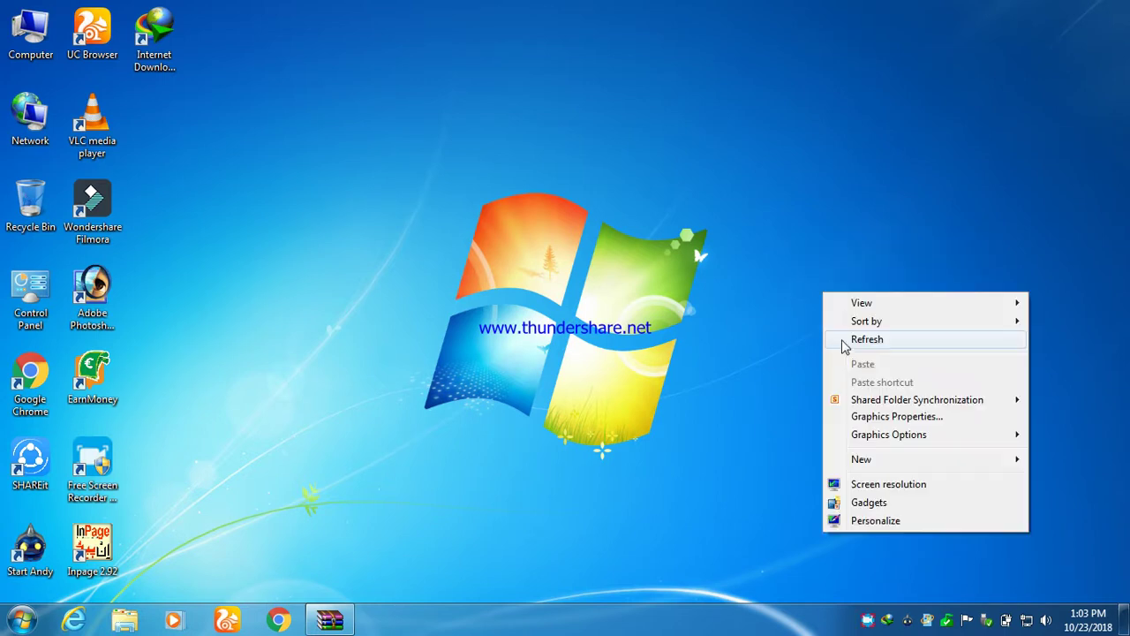
pyautogui.click(844, 343)
pyautogui.rightClick(616, 126)
pyautogui.click(639, 171)
pyautogui.rightClick(637, 168)
pyautogui.click(657, 216)
pyautogui.rightClick(655, 212)
pyautogui.click(681, 262)
pyautogui.rightClick(680, 265)
pyautogui.click(704, 306)
pyautogui.rightClick(705, 304)
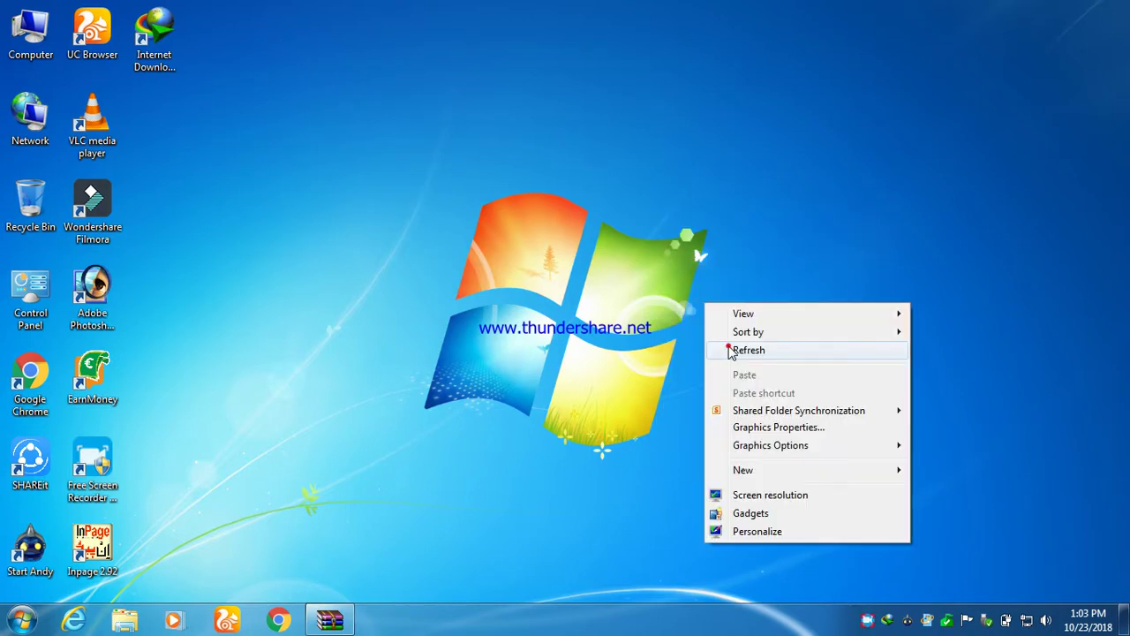
pyautogui.click(731, 351)
pyautogui.rightClick(696, 152)
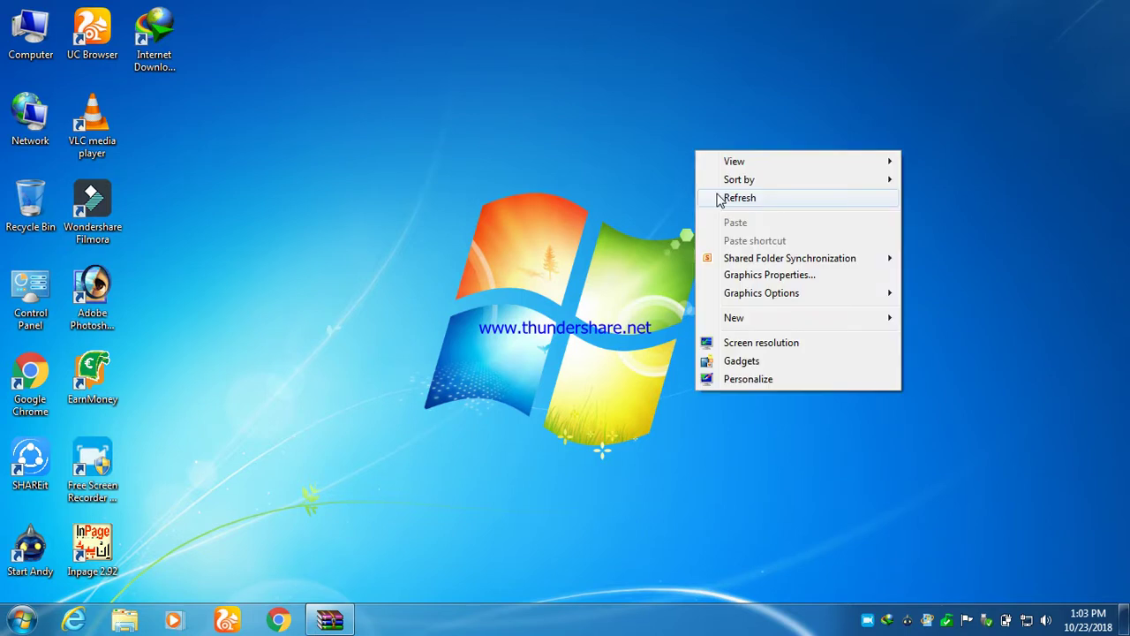
pyautogui.click(720, 200)
pyautogui.rightClick(717, 194)
pyautogui.click(740, 242)
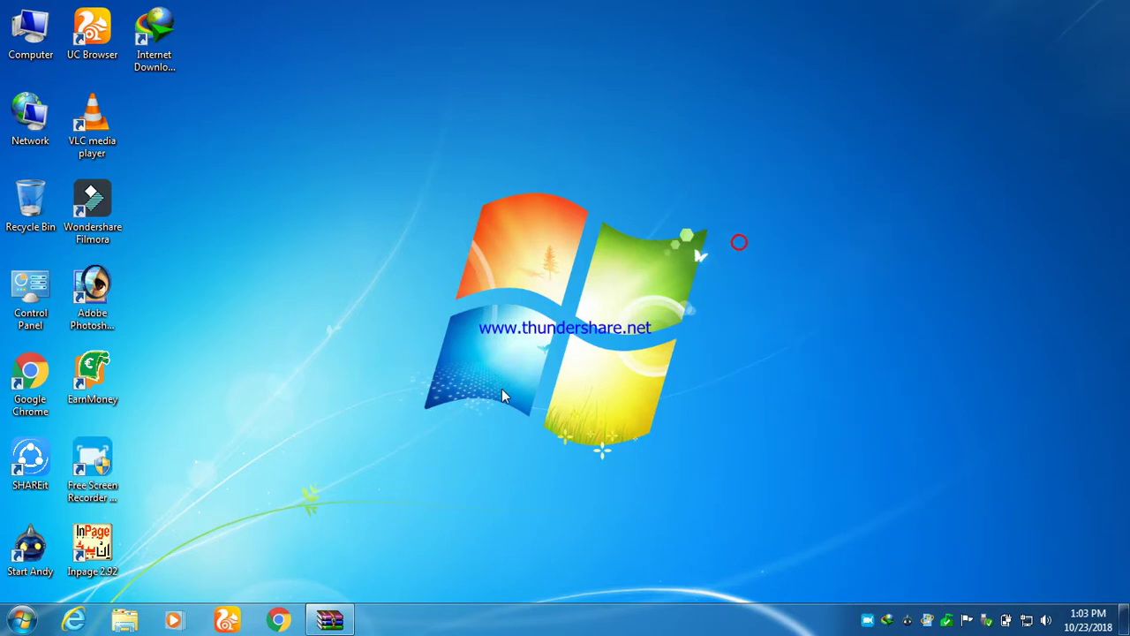
pyautogui.click(336, 620)
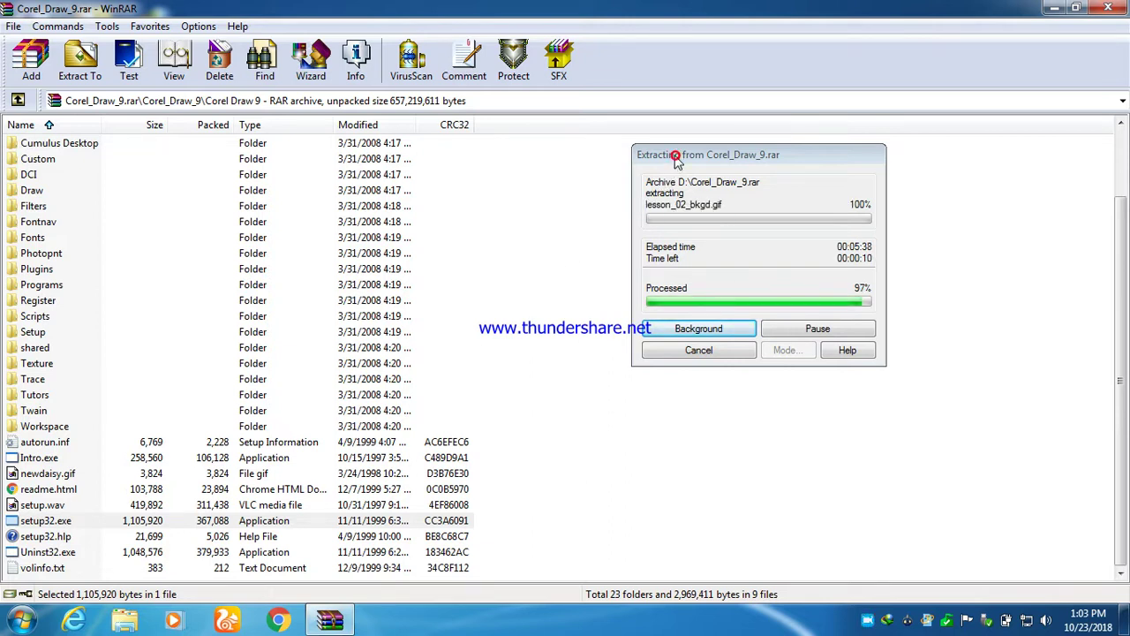
# Step: Move the extraction progress dialog down and left while it finishes from 97%
pyautogui.moveTo(678, 161); pyautogui.dragTo(659, 172)
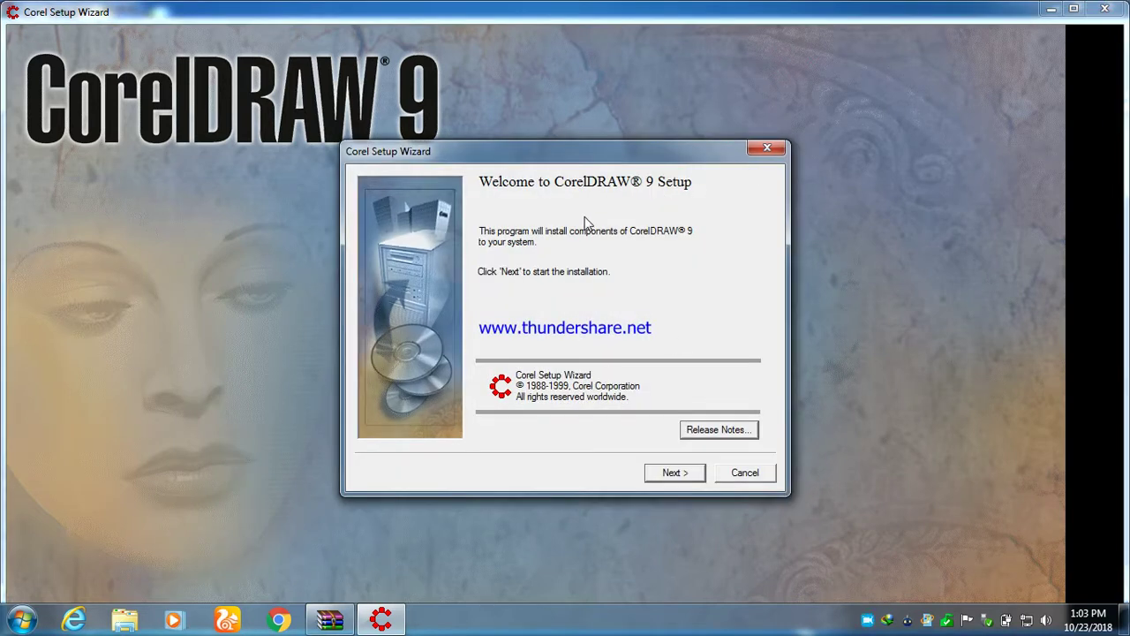
# Step: Shift the Setup window right, pass the welcome page, and accept the license agreement
pyautogui.moveTo(618, 146); pyautogui.dragTo(662, 139)
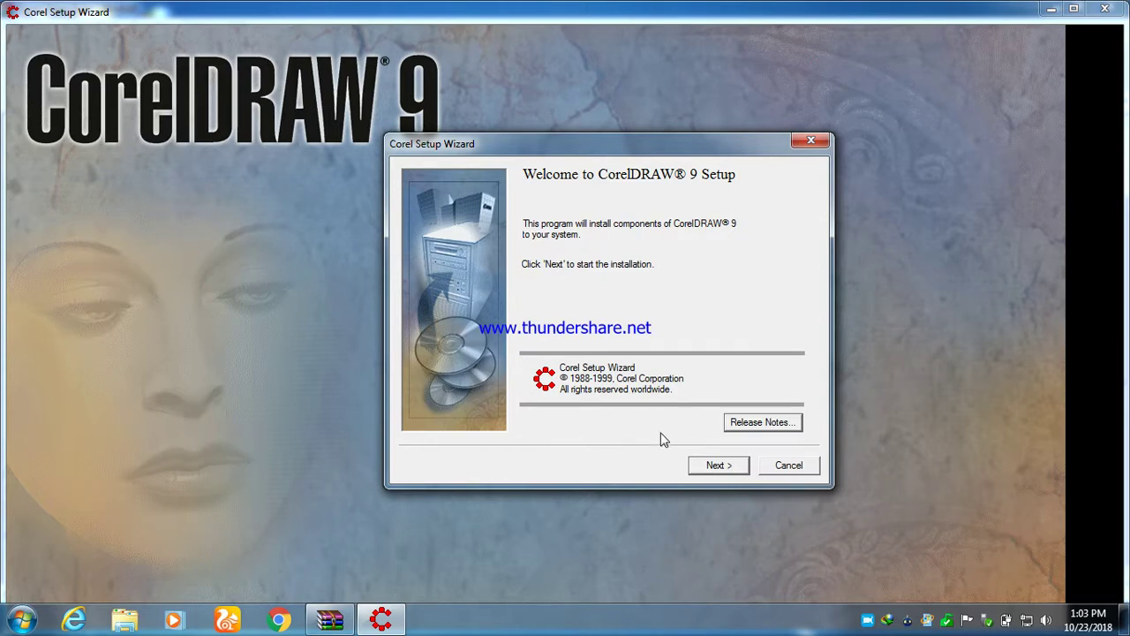
pyautogui.click(715, 472)
pyautogui.click(810, 290)
pyautogui.scroll(10, 733, 353)
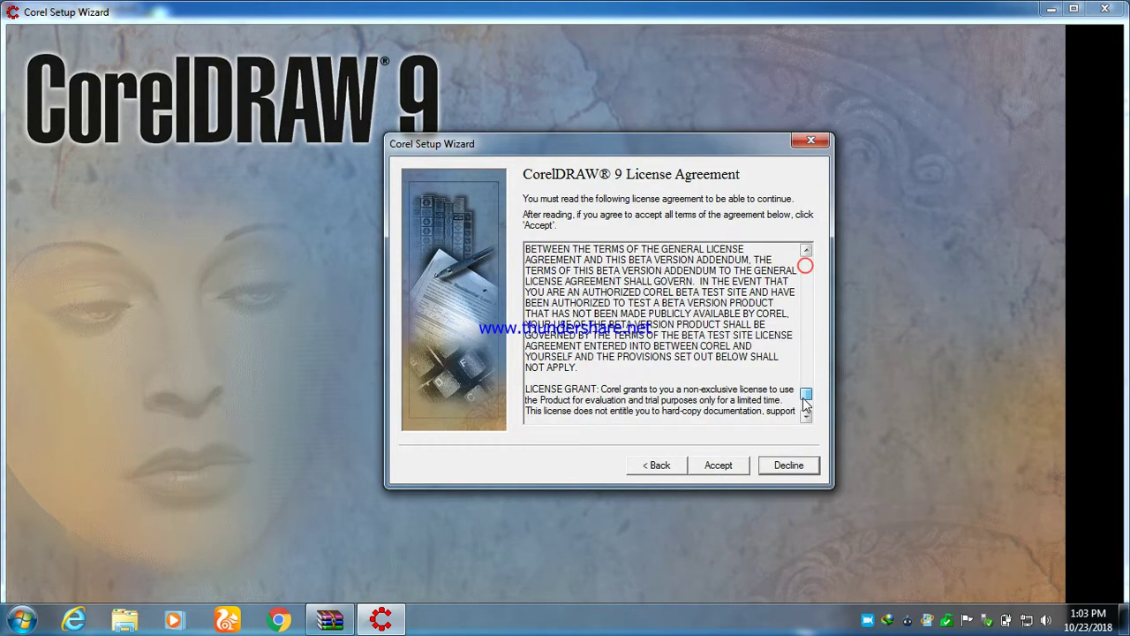
pyautogui.click(701, 474)
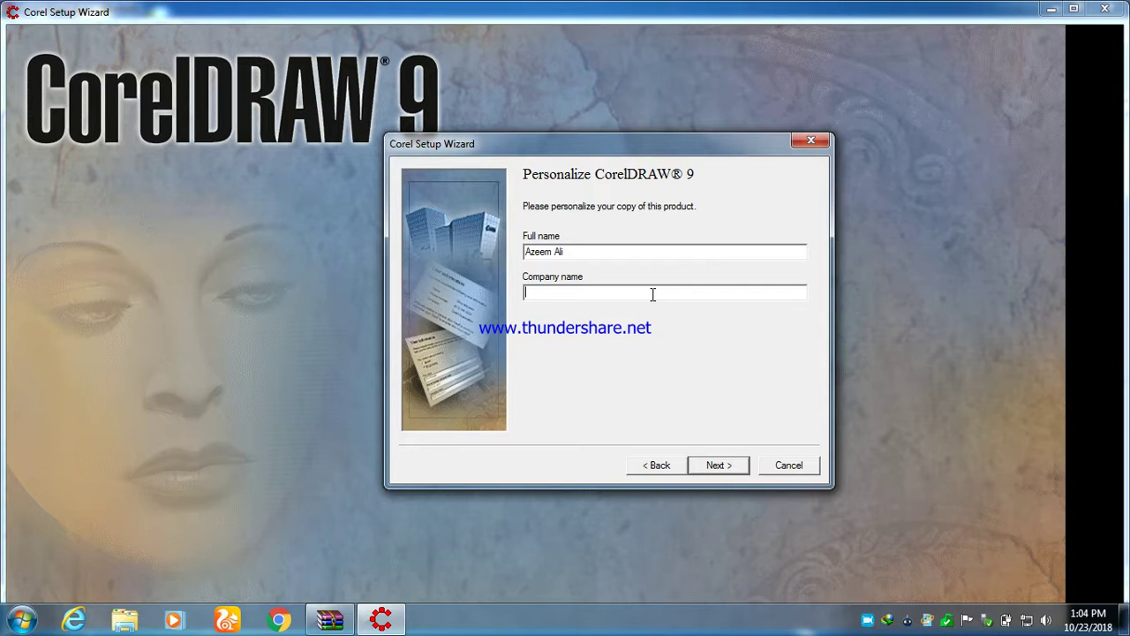
# Step: Enter the company name and the product serial number, and continue to Setup Options
pyautogui.write('ome Basic')
pyautogui.click(711, 465)
pyautogui.click(646, 282)
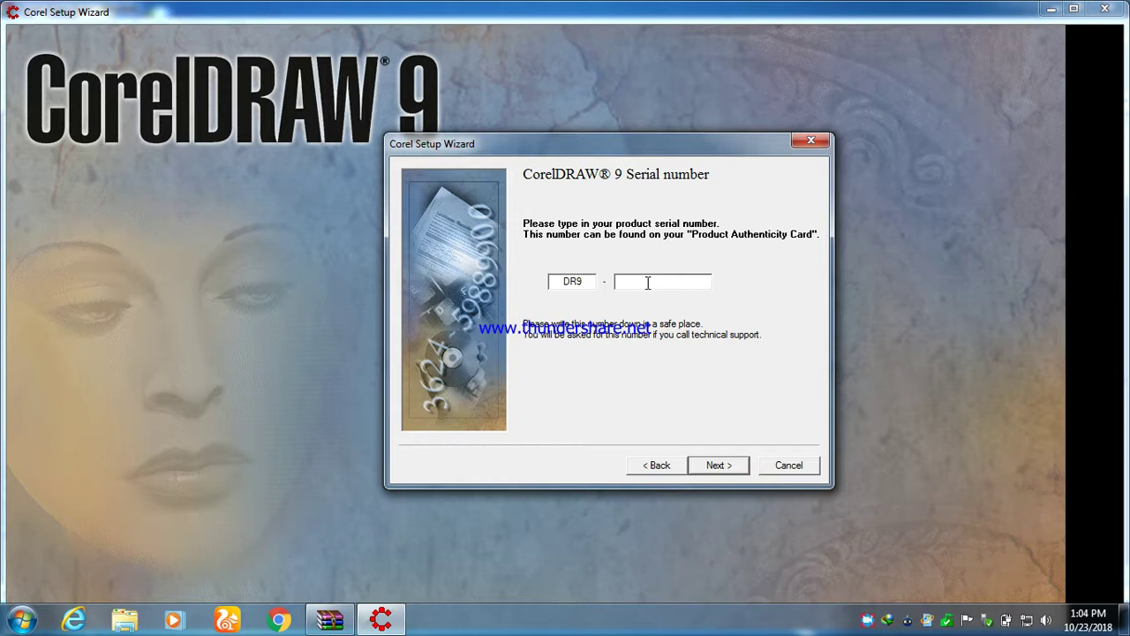
pyautogui.write('1111111111')
pyautogui.click(716, 464)
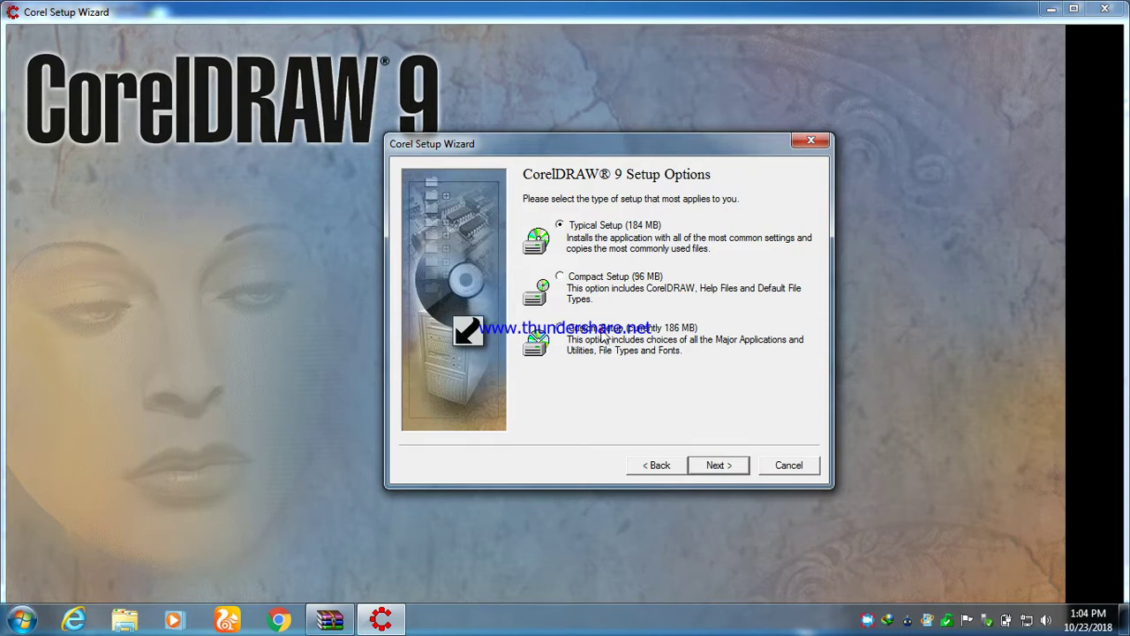
# Step: Select all CorelDRAW 9 components and all writing tool languages
pyautogui.click(720, 464)
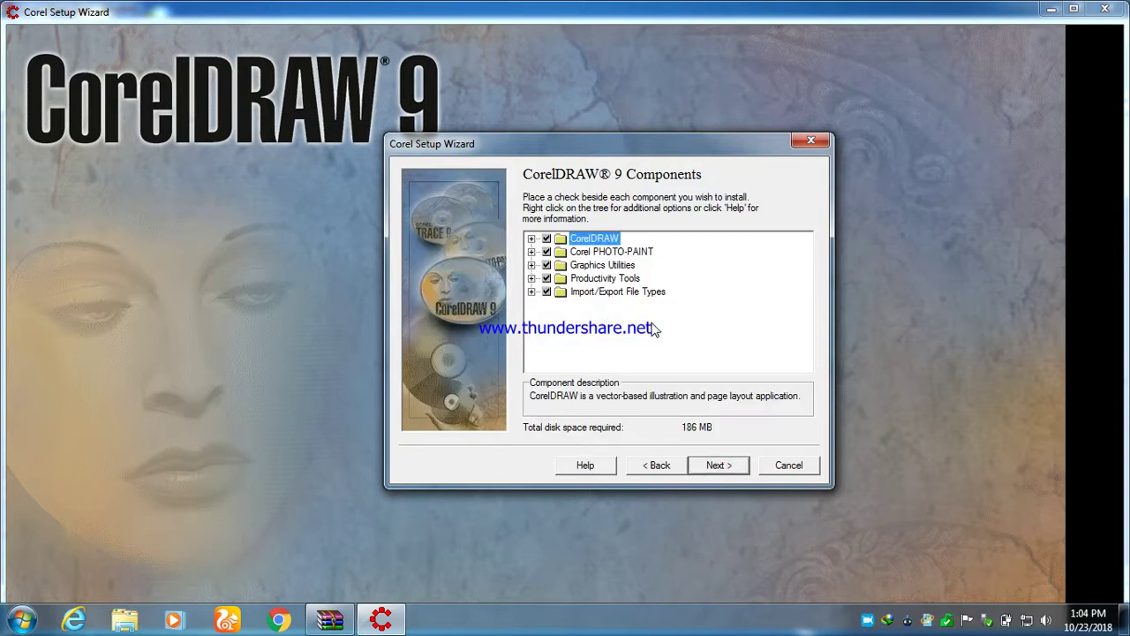
pyautogui.rightClick(653, 328)
pyautogui.click(669, 332)
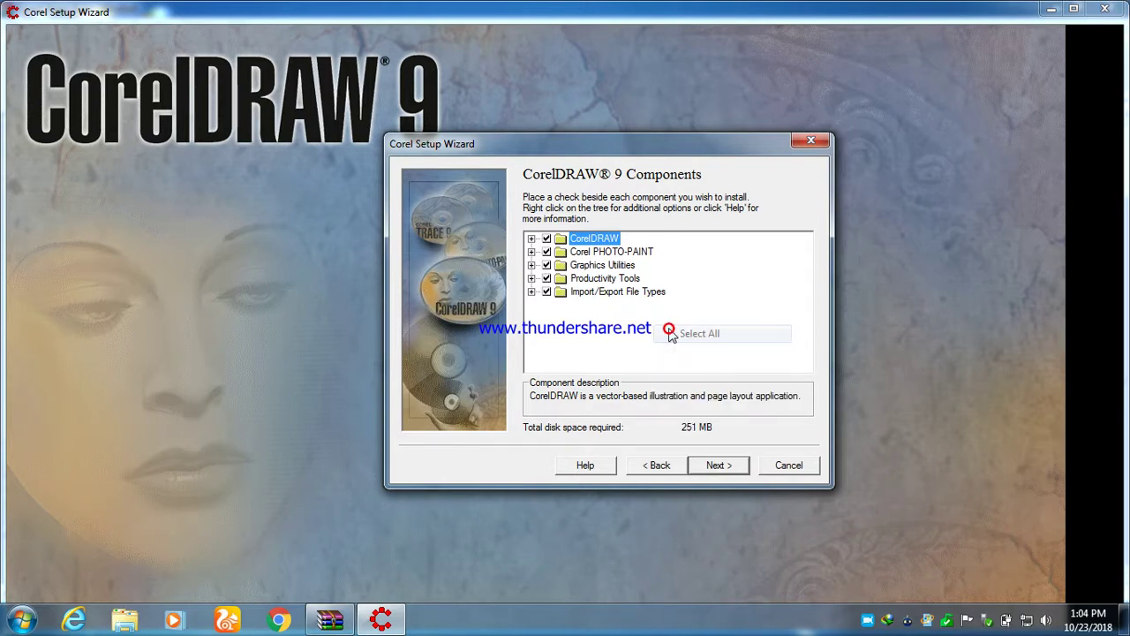
pyautogui.click(703, 470)
pyautogui.rightClick(686, 303)
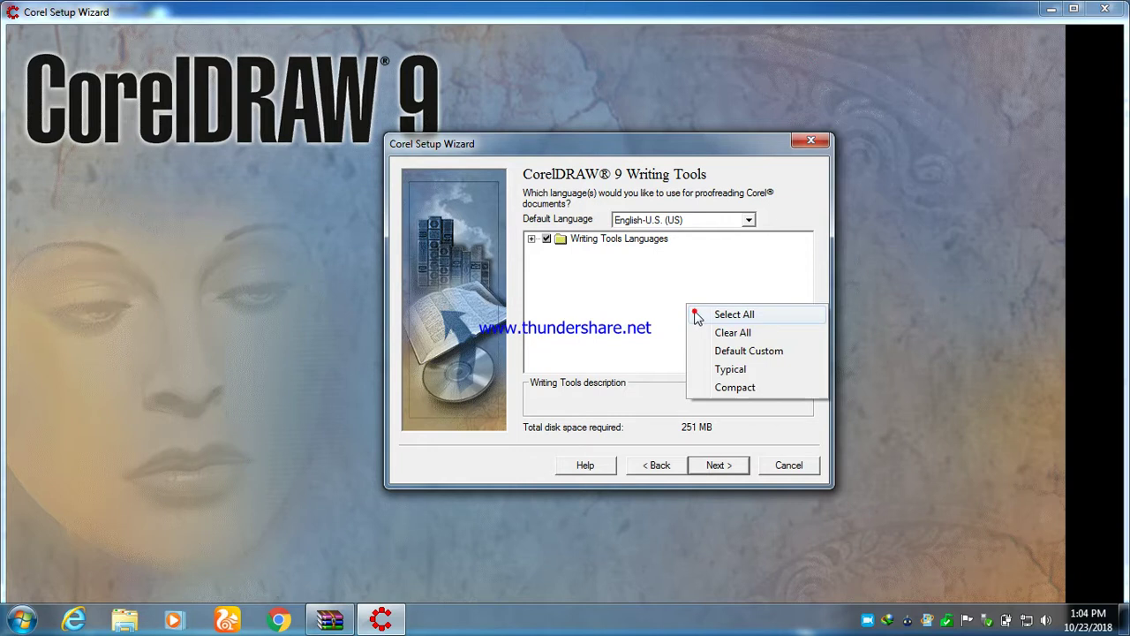
pyautogui.click(697, 316)
# Step: Select all monitor, input and printer color profiles and all digital camera drivers
pyautogui.click(719, 466)
pyautogui.rightClick(704, 345)
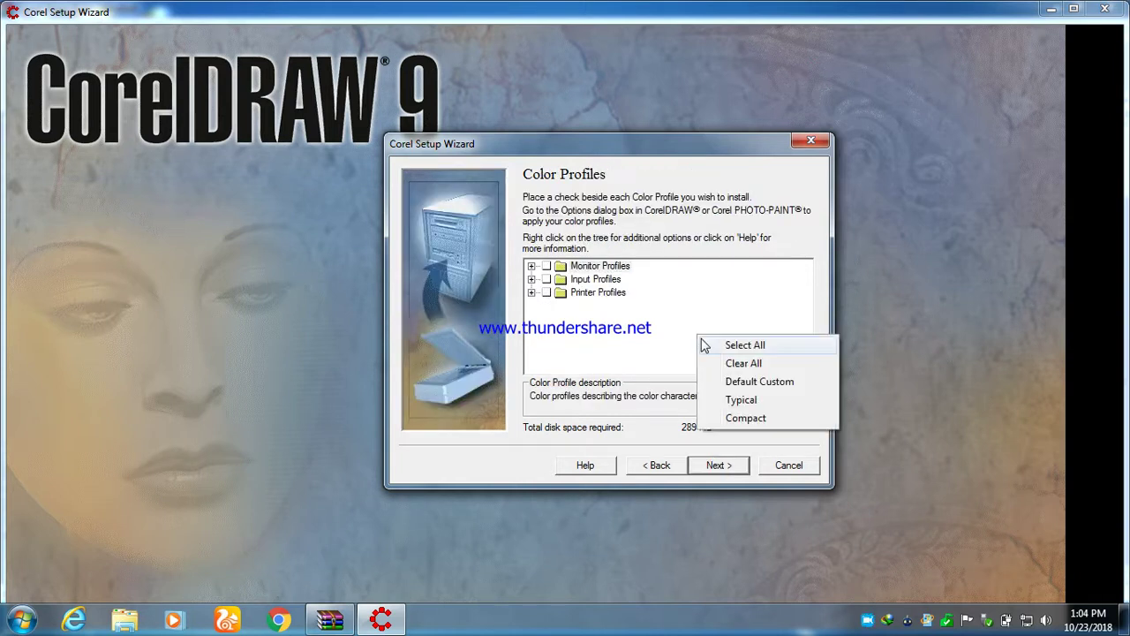
pyautogui.click(706, 345)
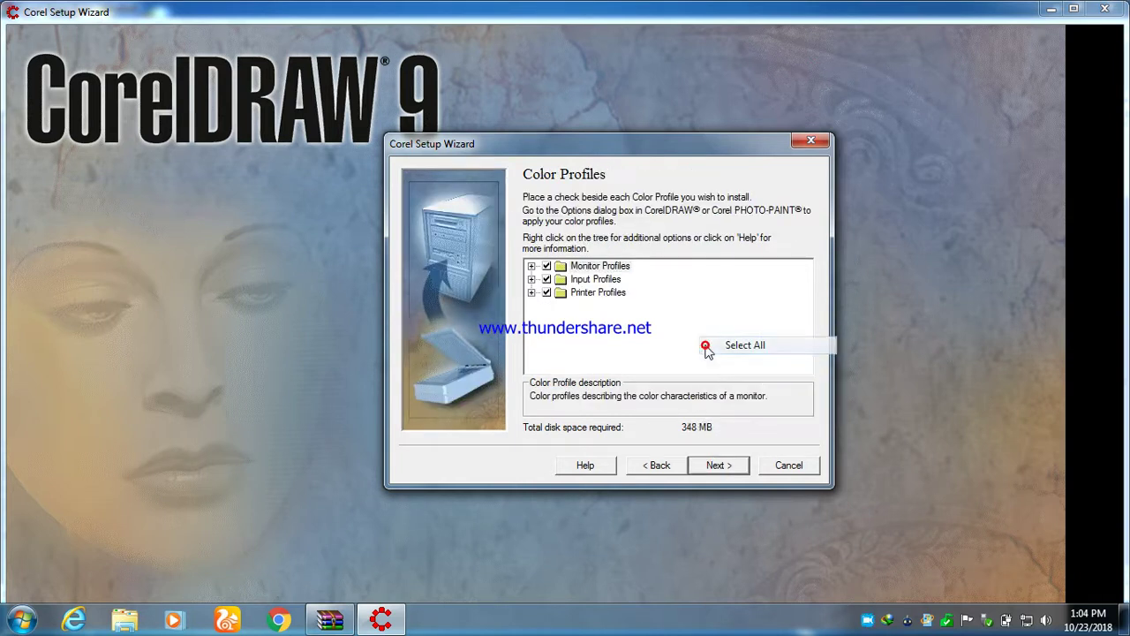
pyautogui.click(715, 465)
pyautogui.rightClick(686, 294)
pyautogui.click(697, 307)
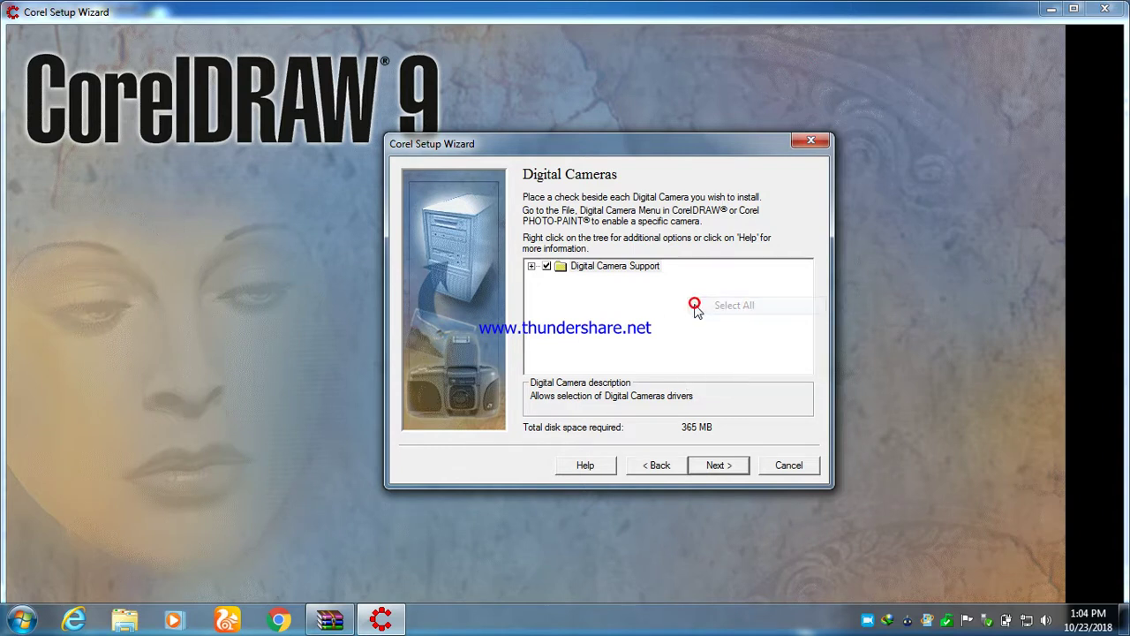
# Step: Select every font group (1510 fonts) and override the too-many-fonts warning
pyautogui.click(716, 462)
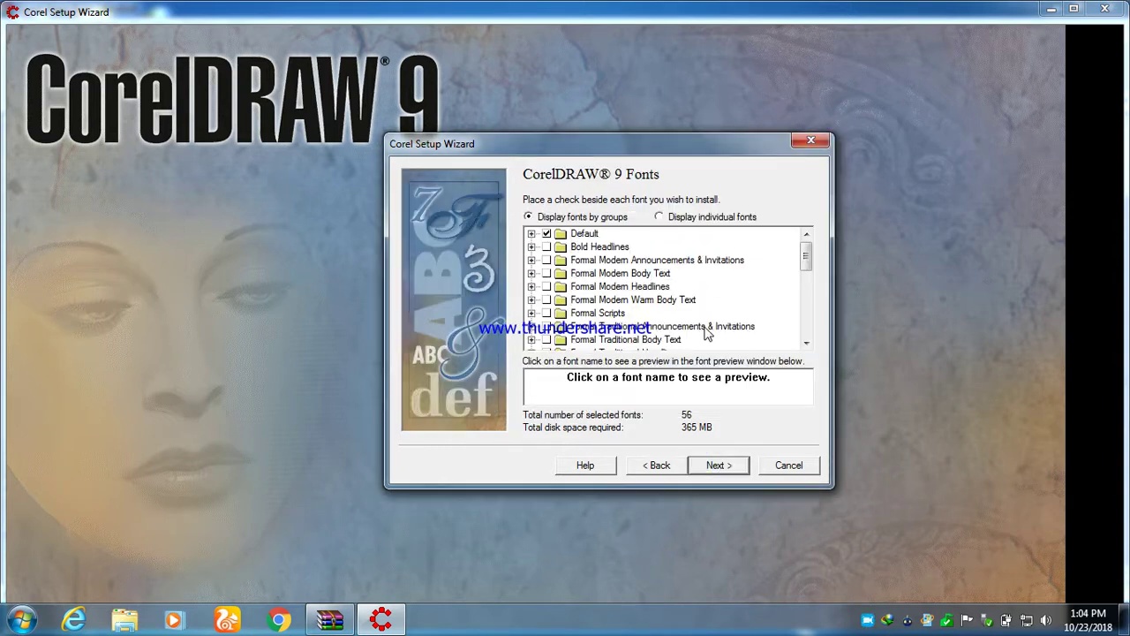
pyautogui.rightClick(726, 277)
pyautogui.click(730, 284)
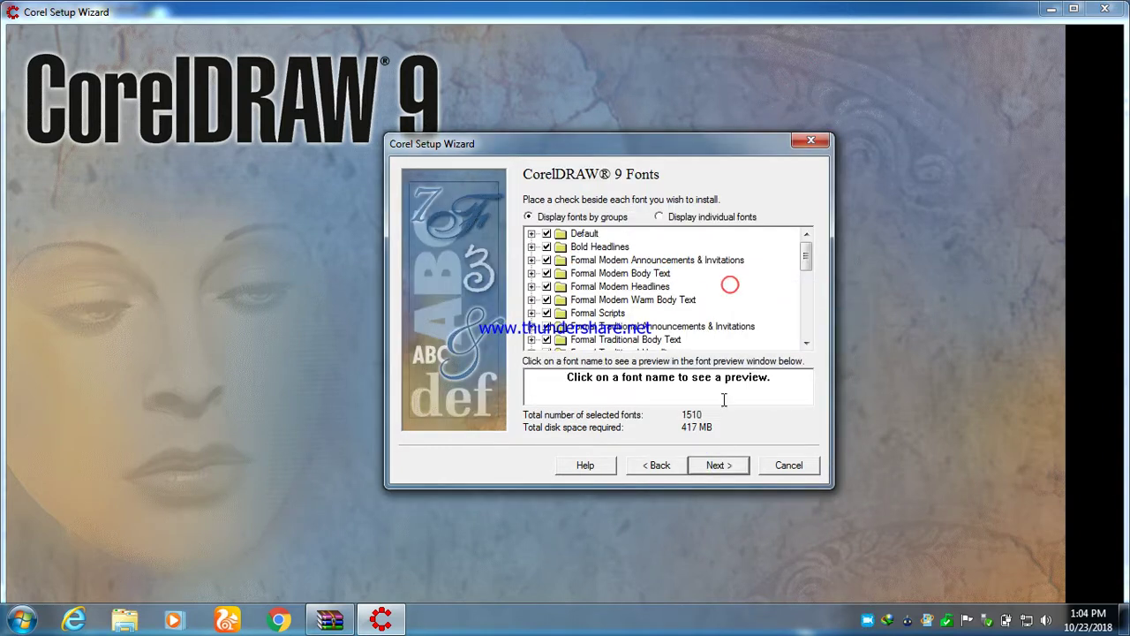
pyautogui.click(720, 465)
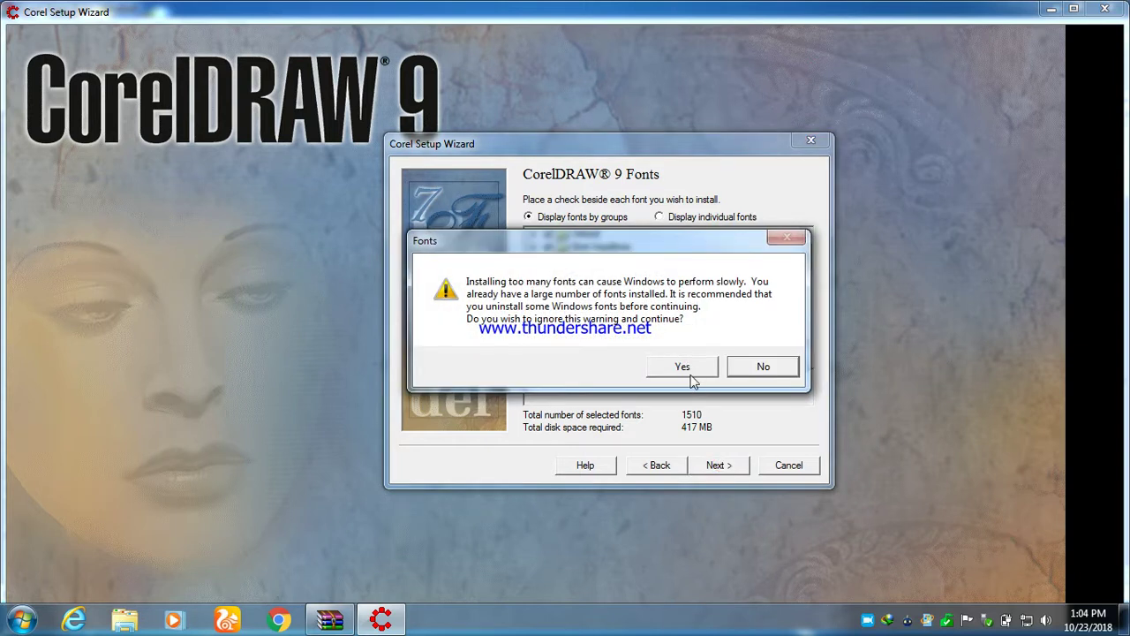
pyautogui.click(685, 370)
# Step: Keep the default destination and shortcut folders, creating the destination, and start installing
pyautogui.click(726, 470)
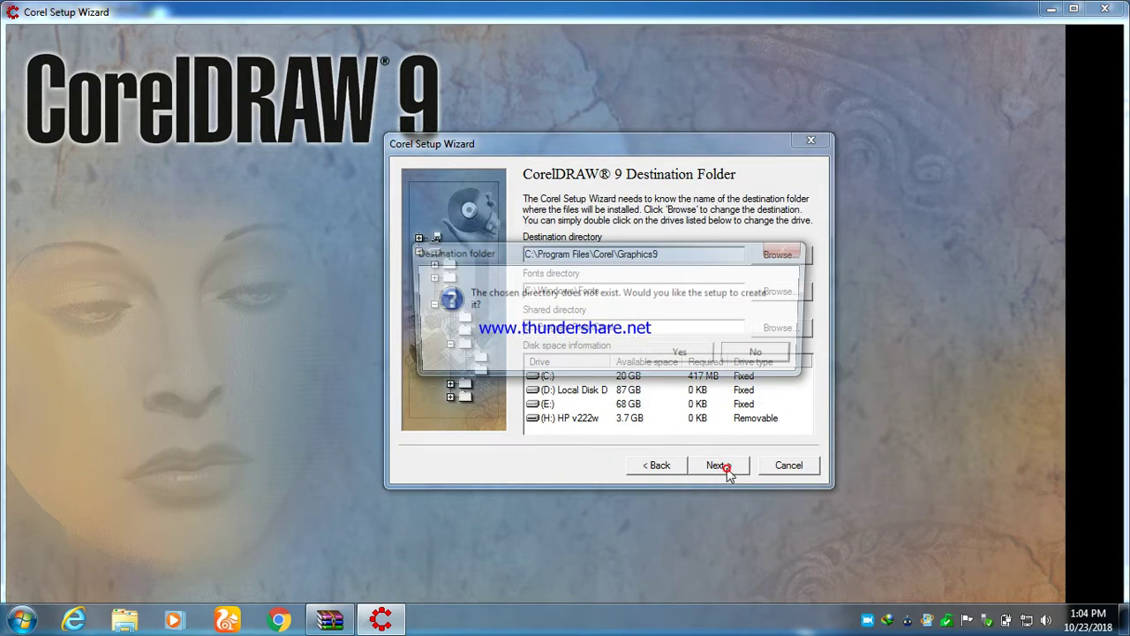
pyautogui.click(687, 354)
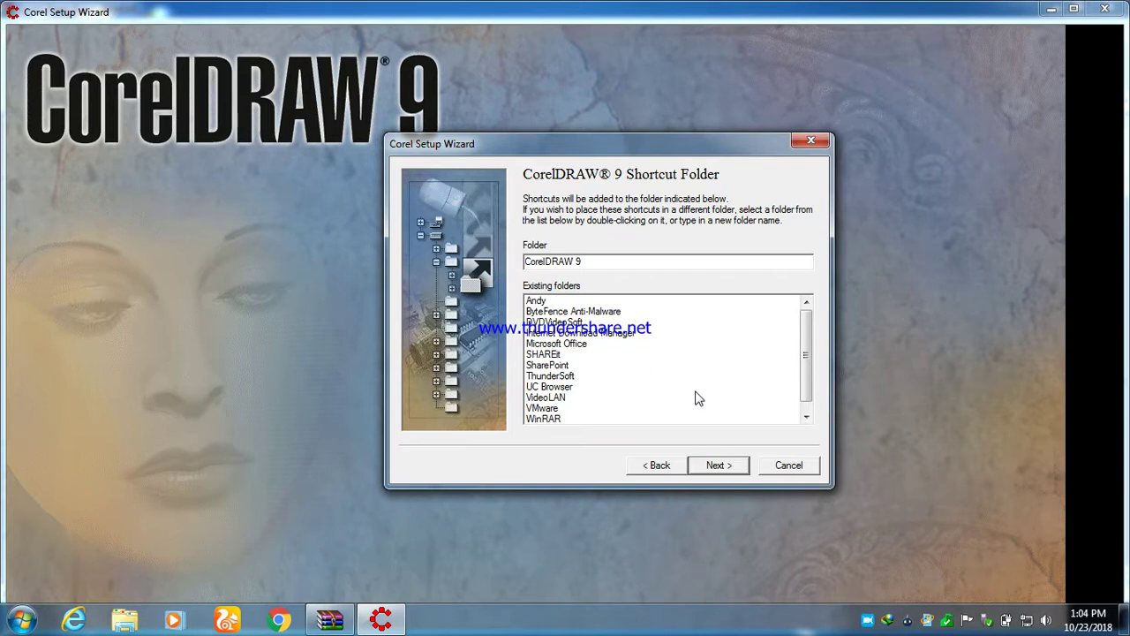
pyautogui.click(729, 468)
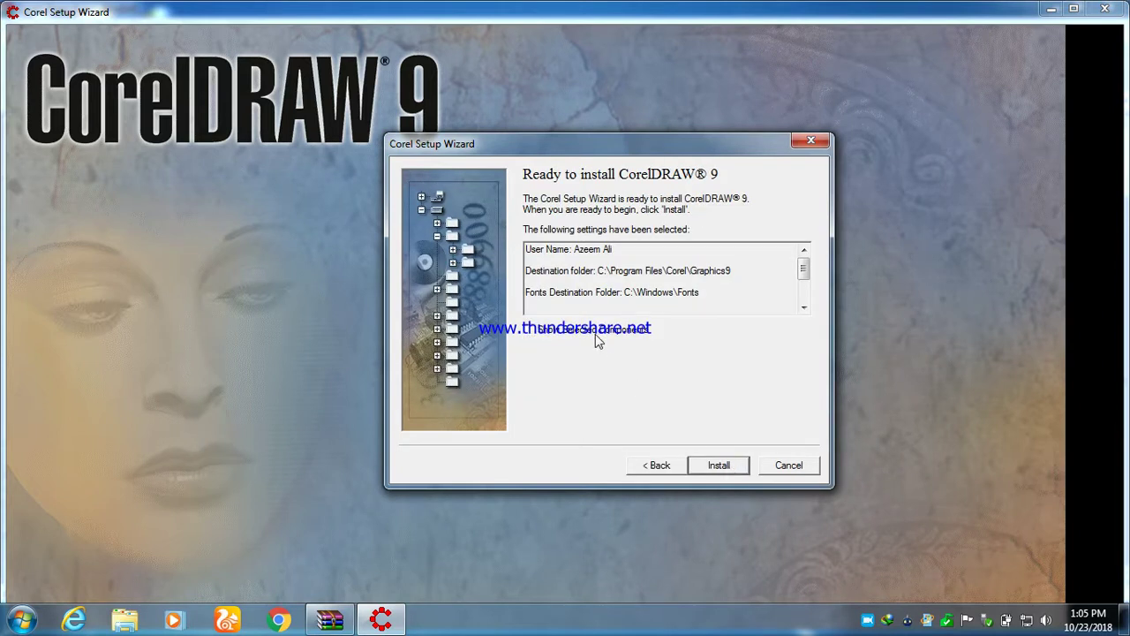
pyautogui.click(701, 464)
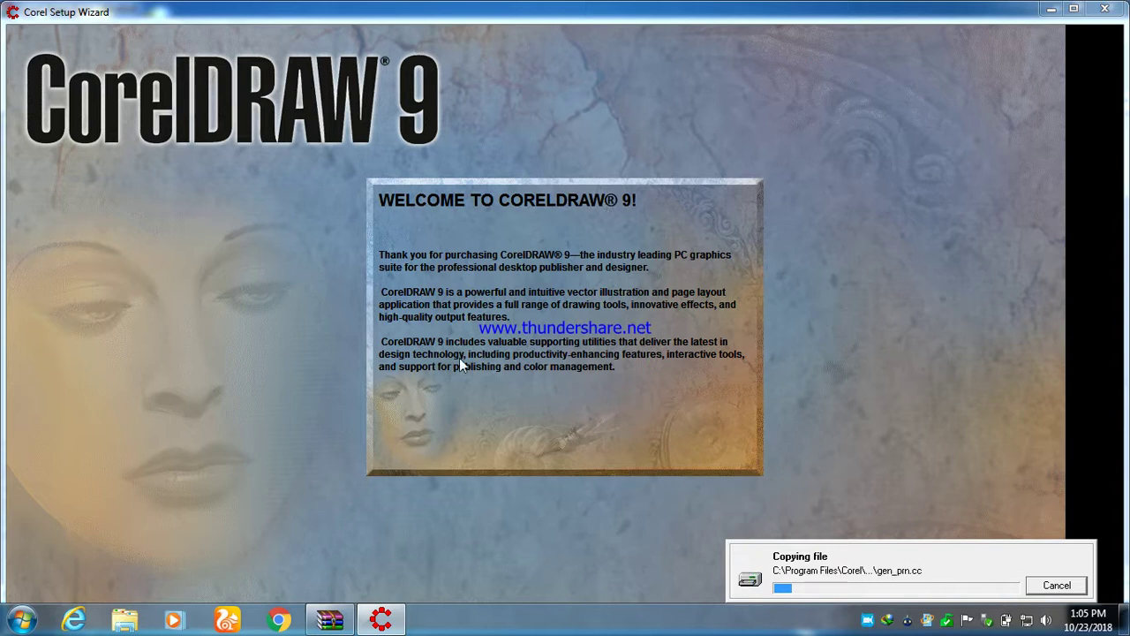
# Step: Maximize the setup window and bring the WinRAR archive window forward
pyautogui.click(1074, 8)
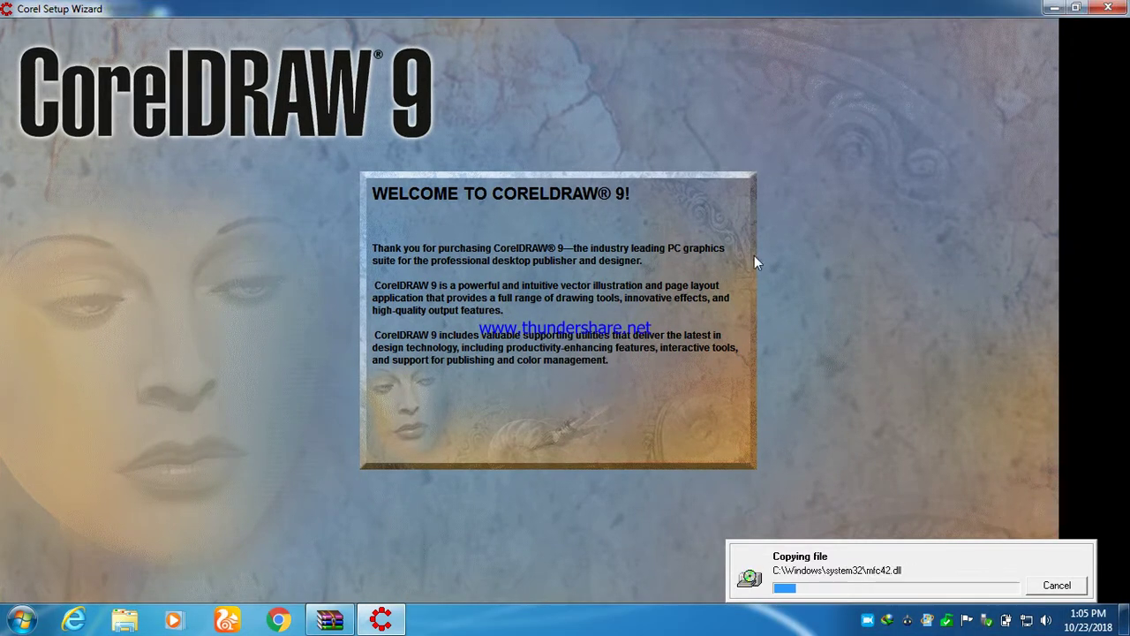
pyautogui.click(328, 622)
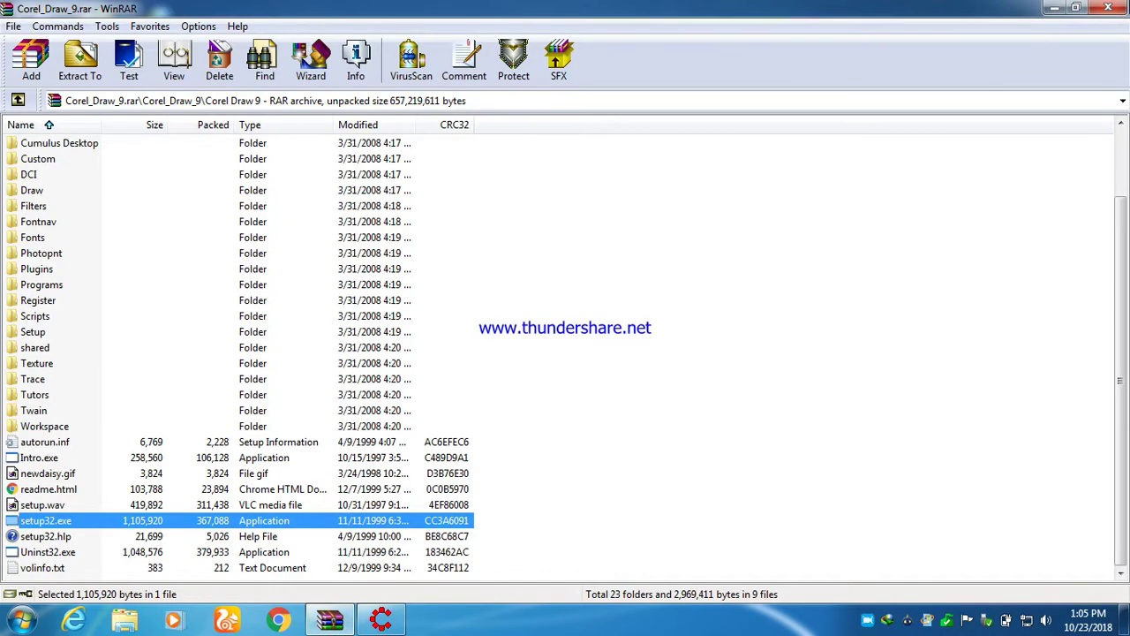
# Step: Close the Corel_Draw_9.rar archive window in WinRAR
pyautogui.click(1114, 8)
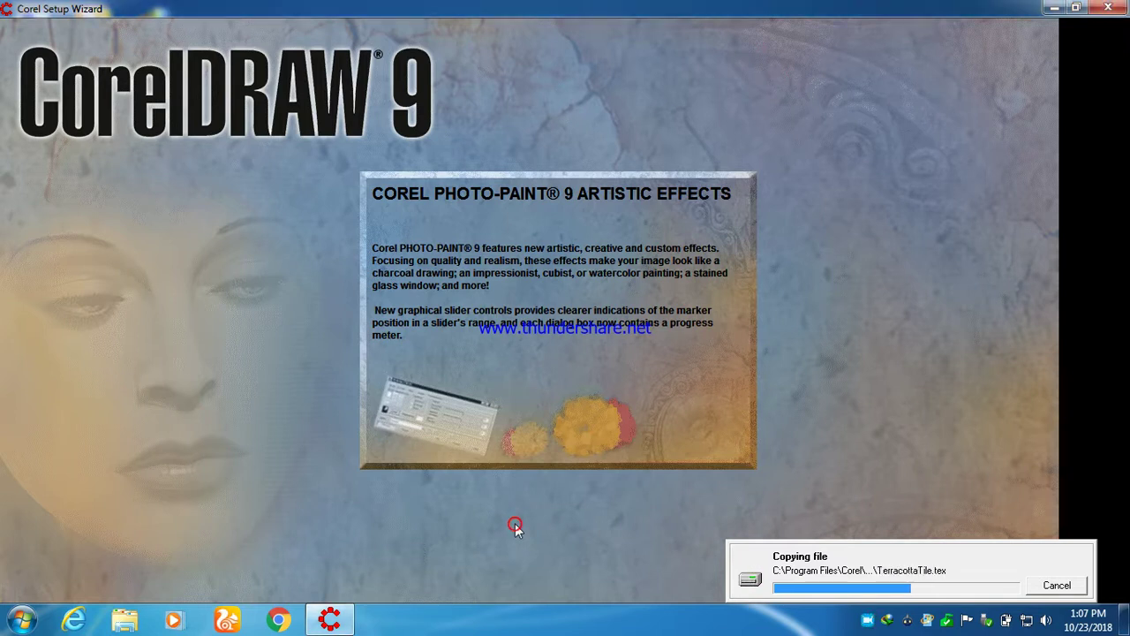
# Step: Let the installer finish copying and installing all CorelDRAW 9 program files
pyautogui.click(734, 464)
pyautogui.click(822, 446)
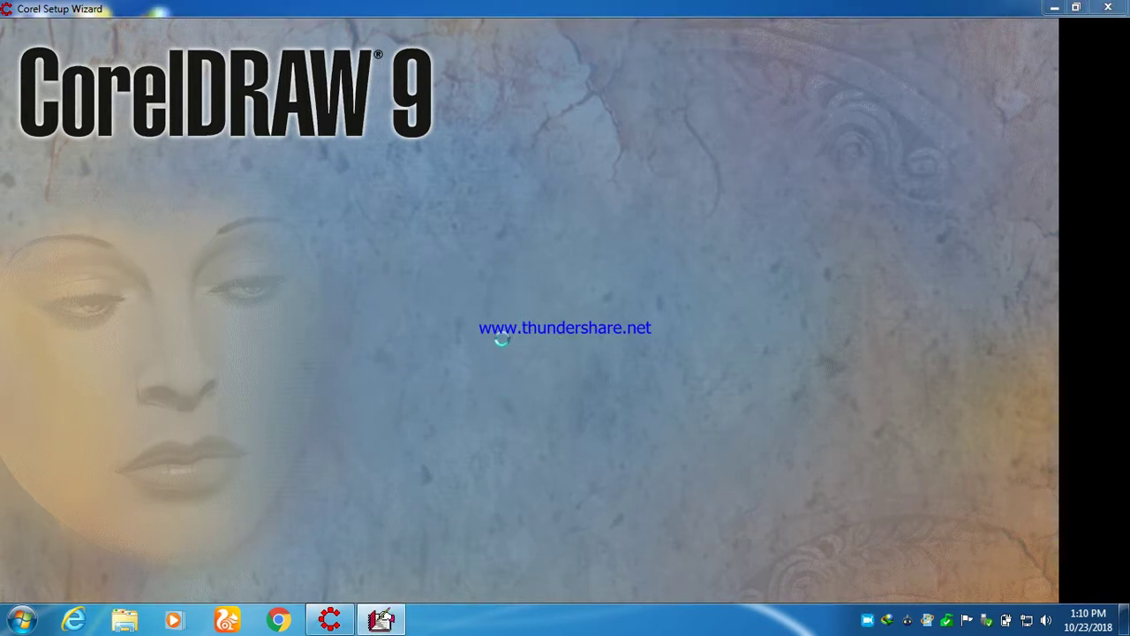
# Step: Postpone product registration, confirm the cancellation, and dismiss the two-week reminder
pyautogui.click(381, 620)
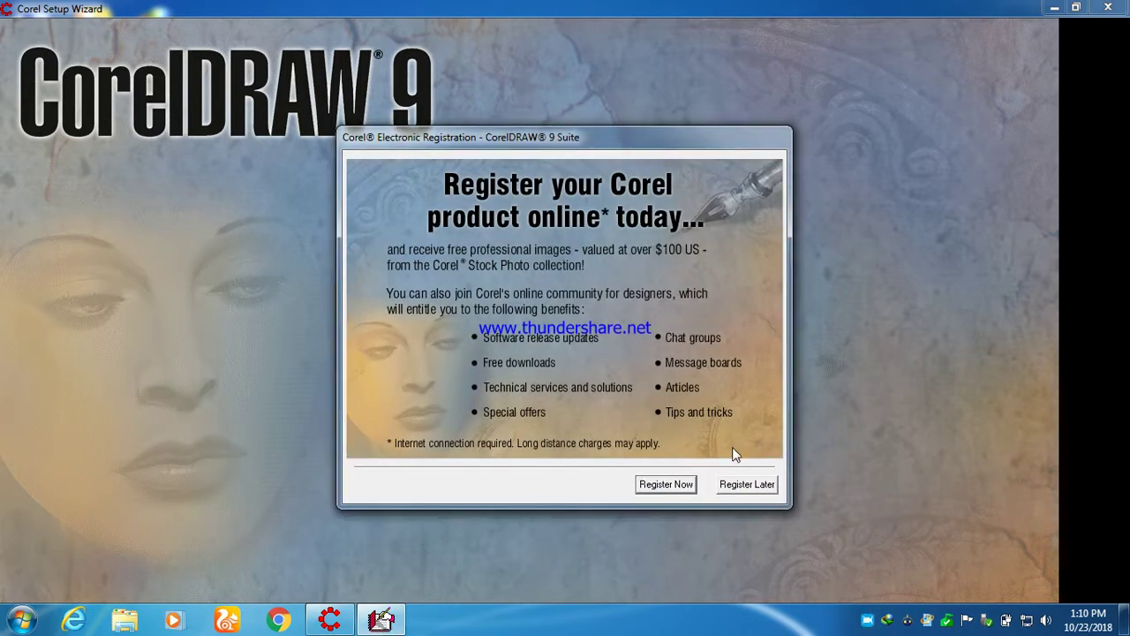
pyautogui.click(739, 488)
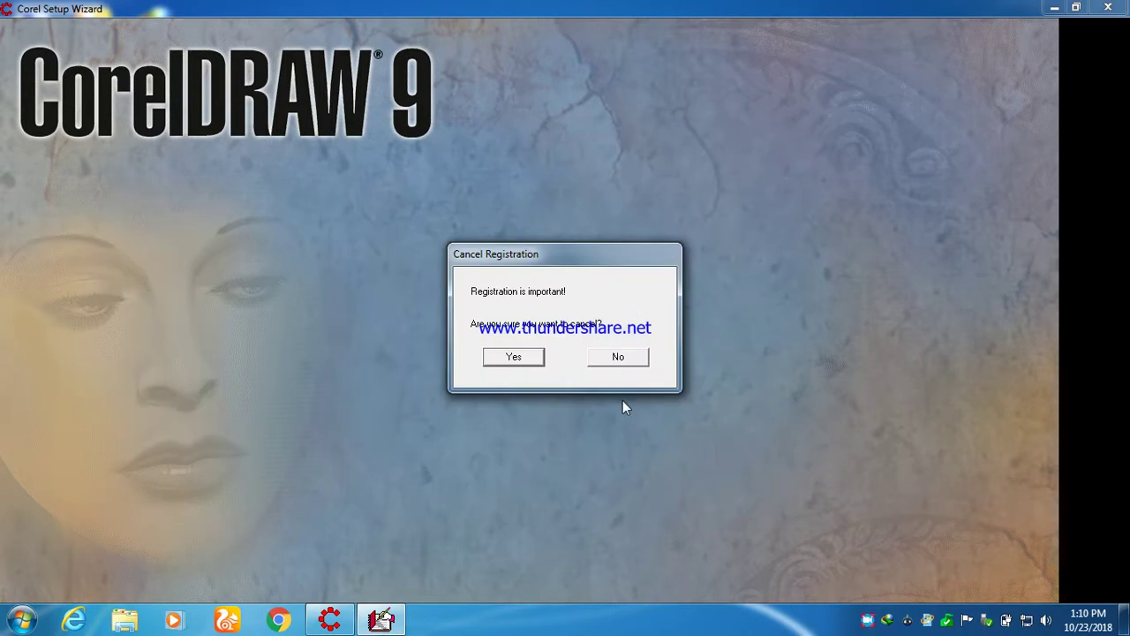
pyautogui.click(517, 358)
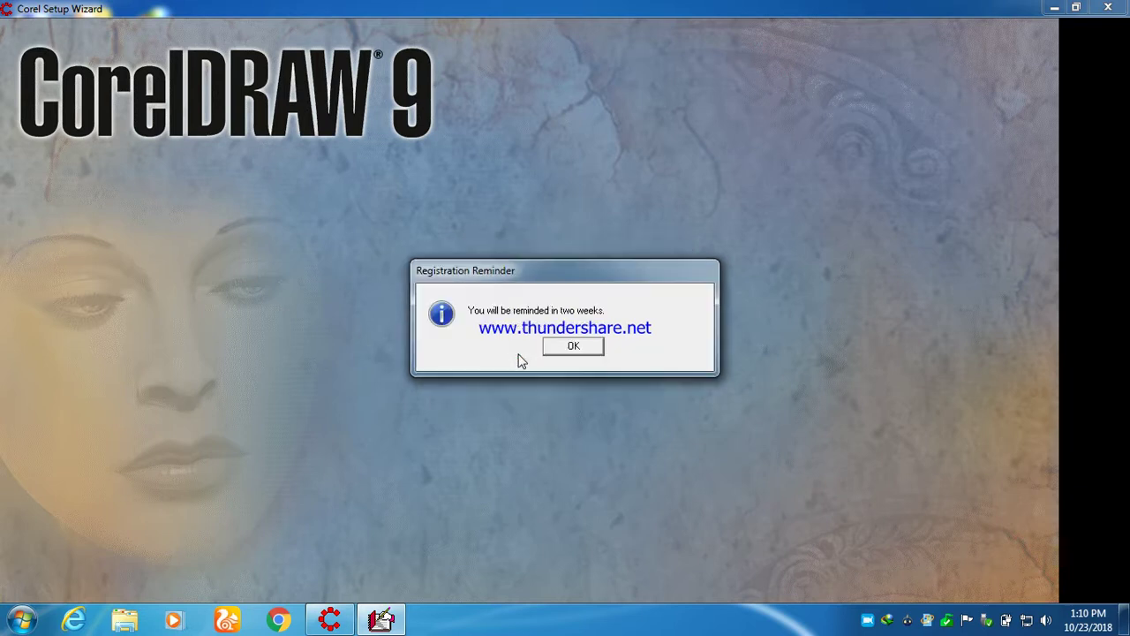
pyautogui.click(576, 348)
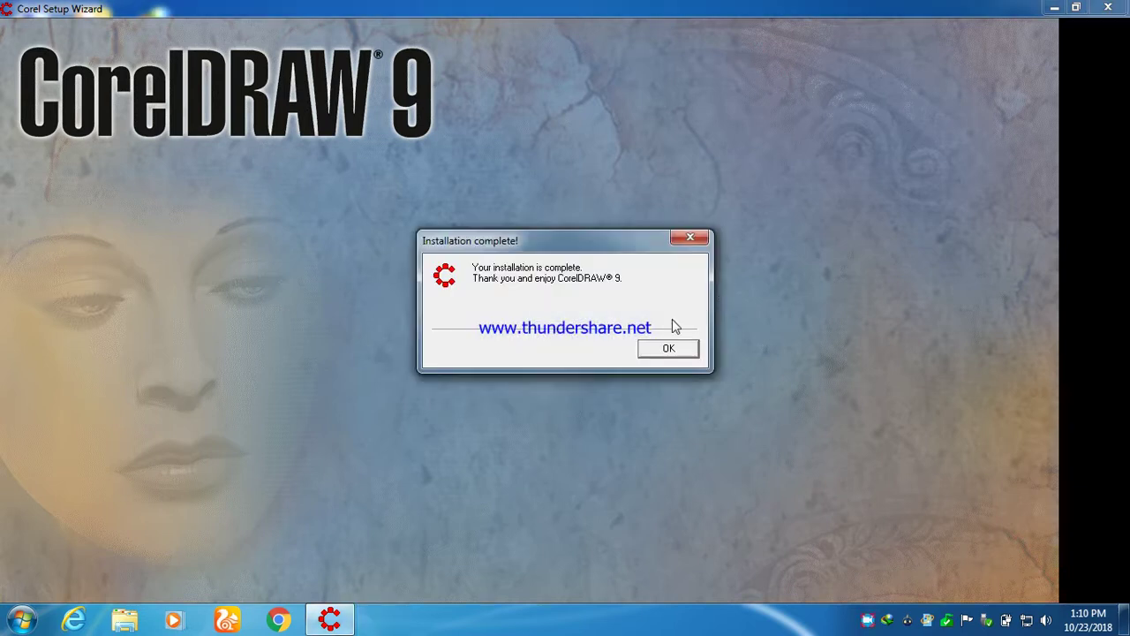
# Step: Acknowledge the installation-complete message and move the restart question aside
pyautogui.moveTo(607, 243); pyautogui.dragTo(748, 220)
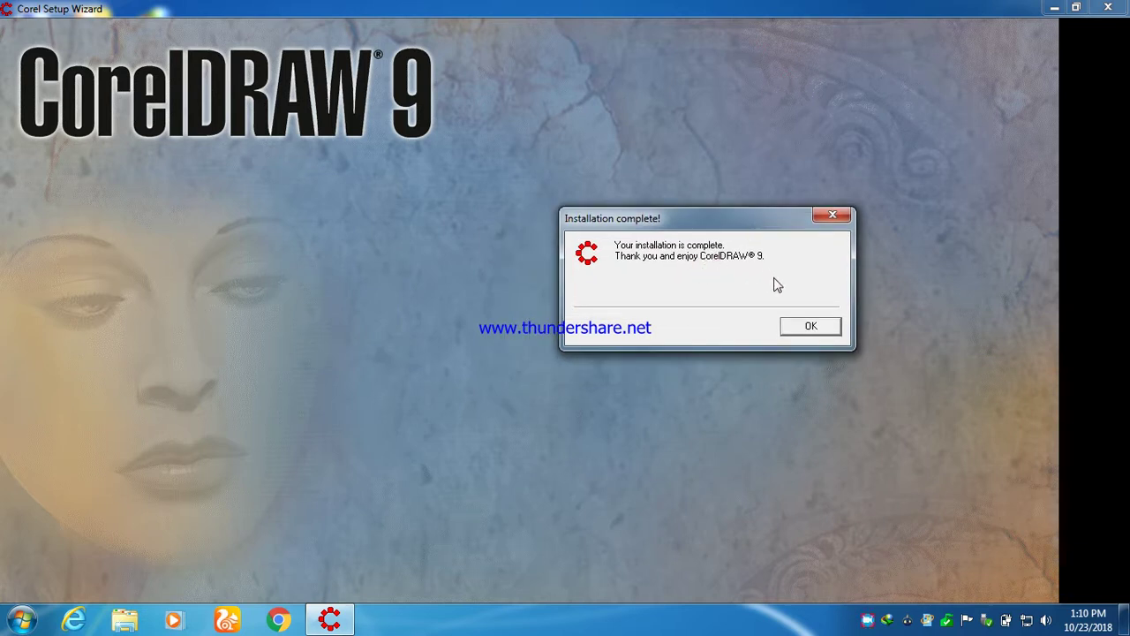
pyautogui.click(799, 329)
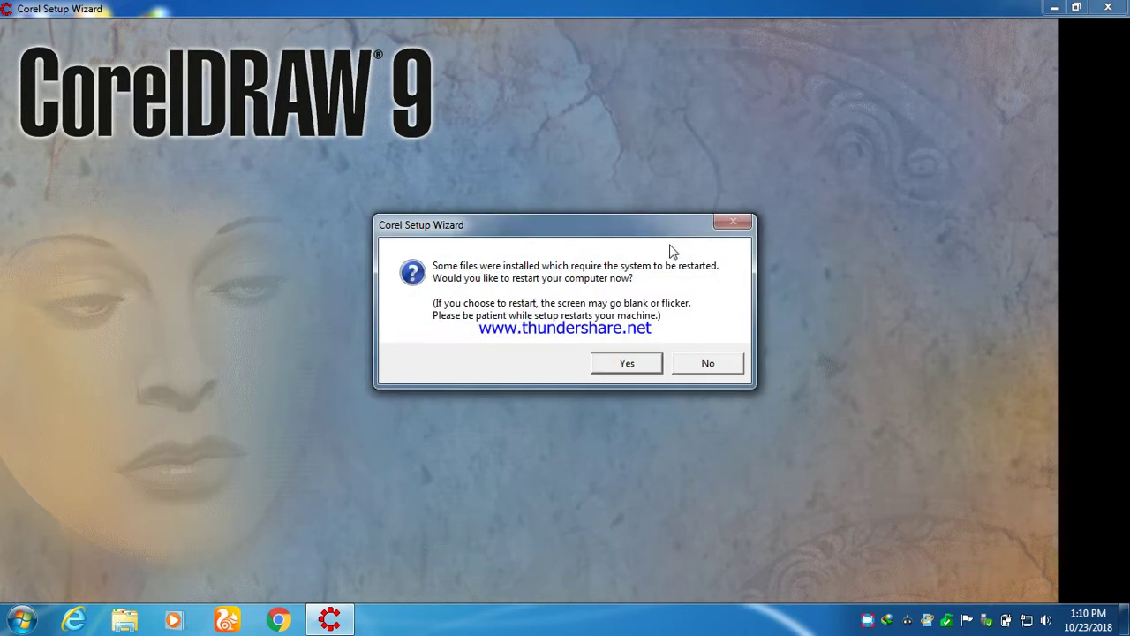
pyautogui.moveTo(629, 223); pyautogui.dragTo(769, 200)
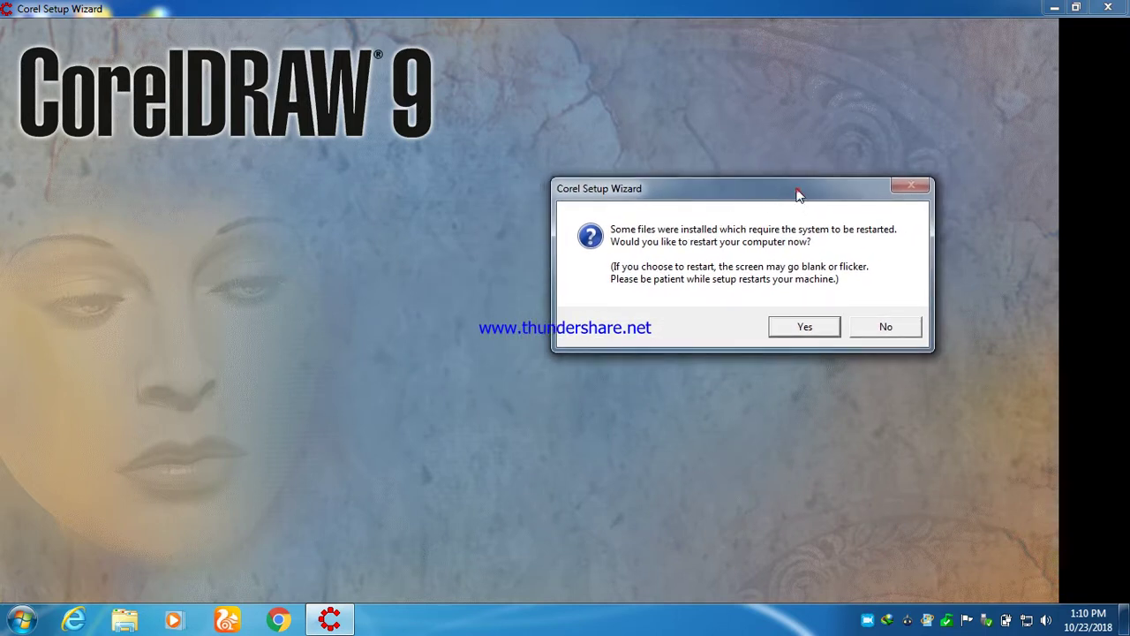
pyautogui.moveTo(797, 192); pyautogui.dragTo(805, 190)
# Step: Decline restarting the computer and refresh the desktop twice
pyautogui.click(883, 322)
pyautogui.rightClick(919, 288)
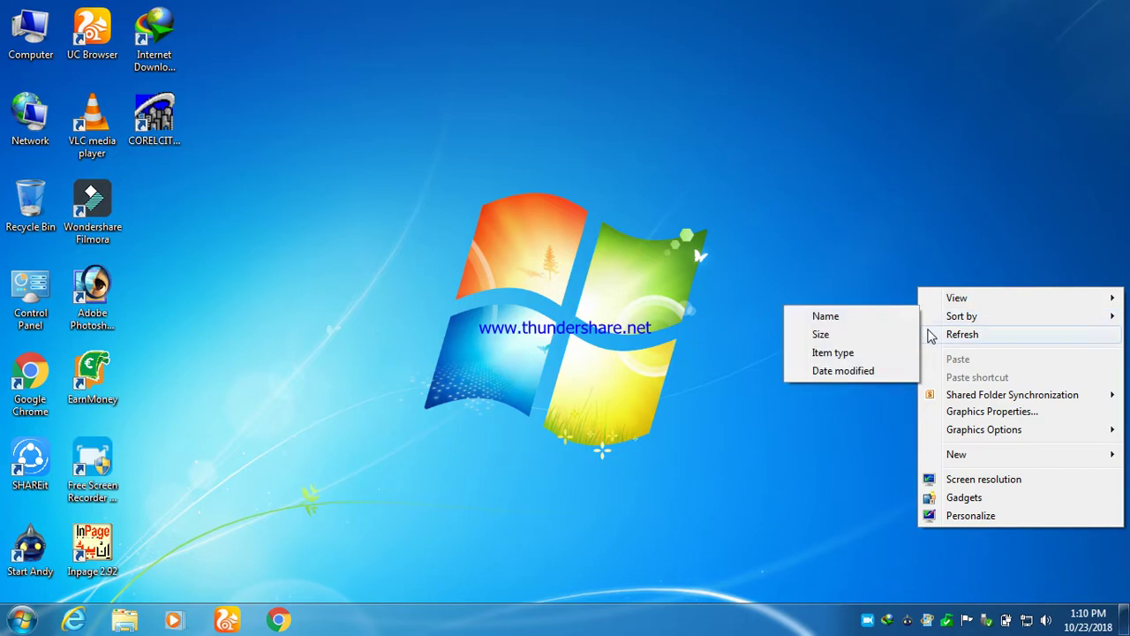
pyautogui.click(929, 334)
pyautogui.rightClick(923, 331)
pyautogui.click(944, 381)
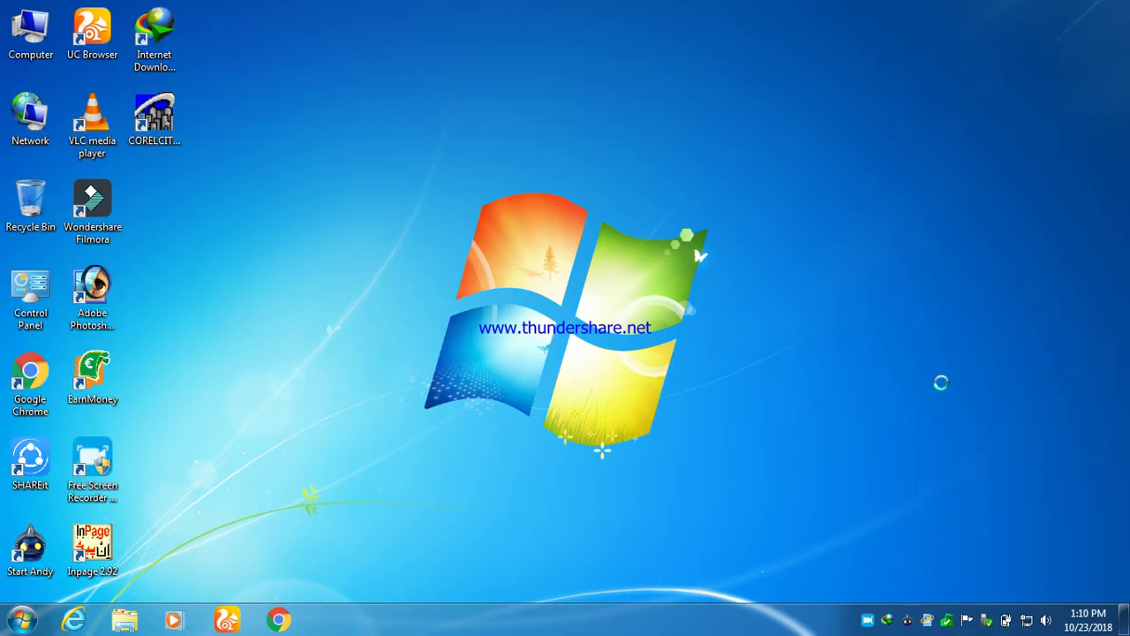
# Step: Refresh the desktop a few more times and open the Start menu
pyautogui.rightClick(945, 380)
pyautogui.click(956, 184)
pyautogui.rightClick(964, 221)
pyautogui.click(967, 233)
pyautogui.rightClick(968, 254)
pyautogui.click(966, 287)
pyautogui.click(492, 377)
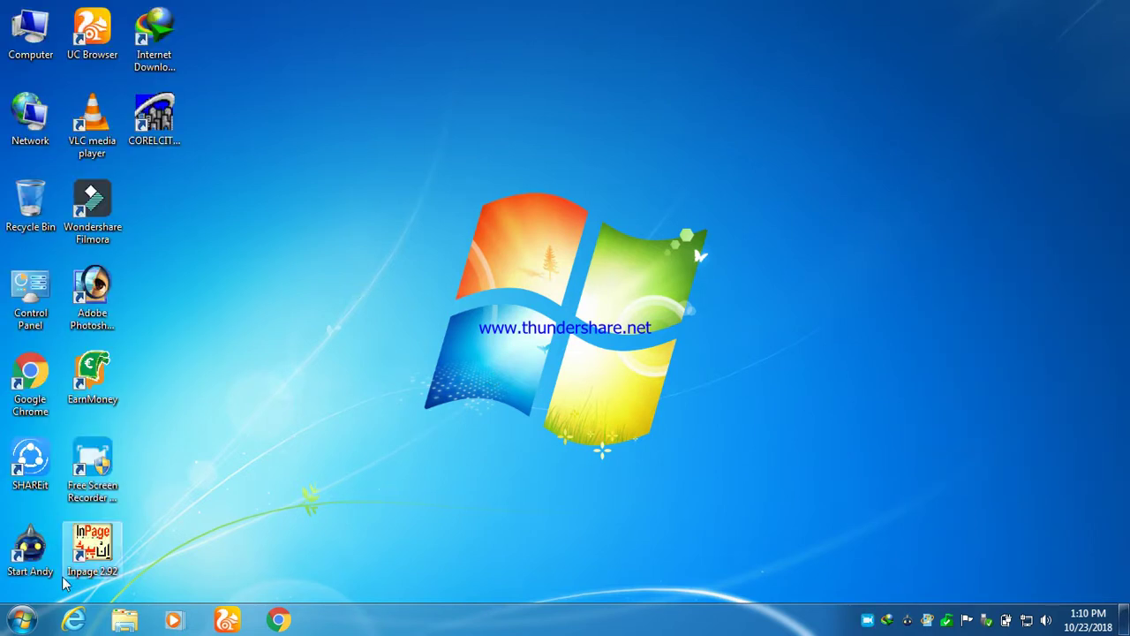
pyautogui.click(19, 621)
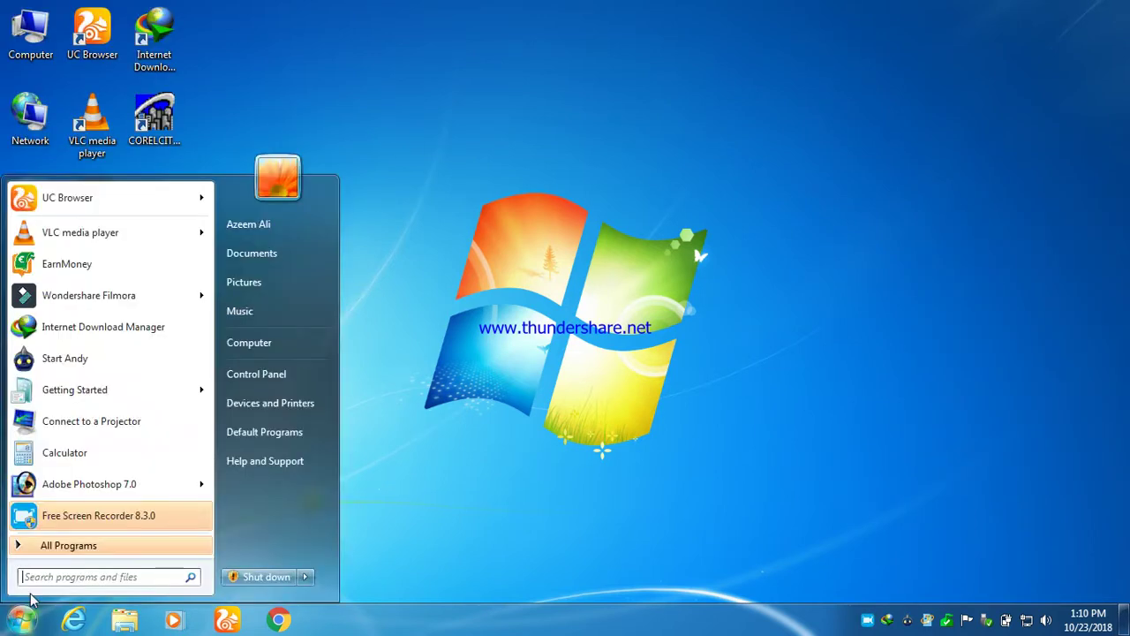
# Step: Drag the CorelDRAW 9 entry from All Programs > CorelDRAW 9 onto the desktop
pyautogui.click(64, 545)
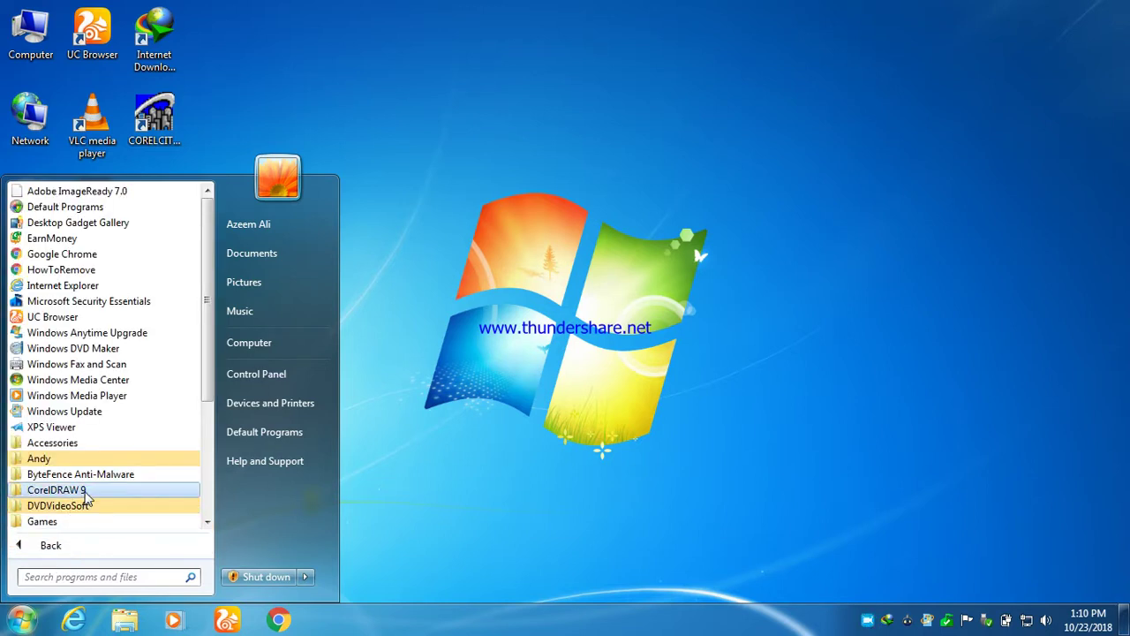
pyautogui.click(85, 495)
pyautogui.moveTo(208, 361); pyautogui.dragTo(208, 391)
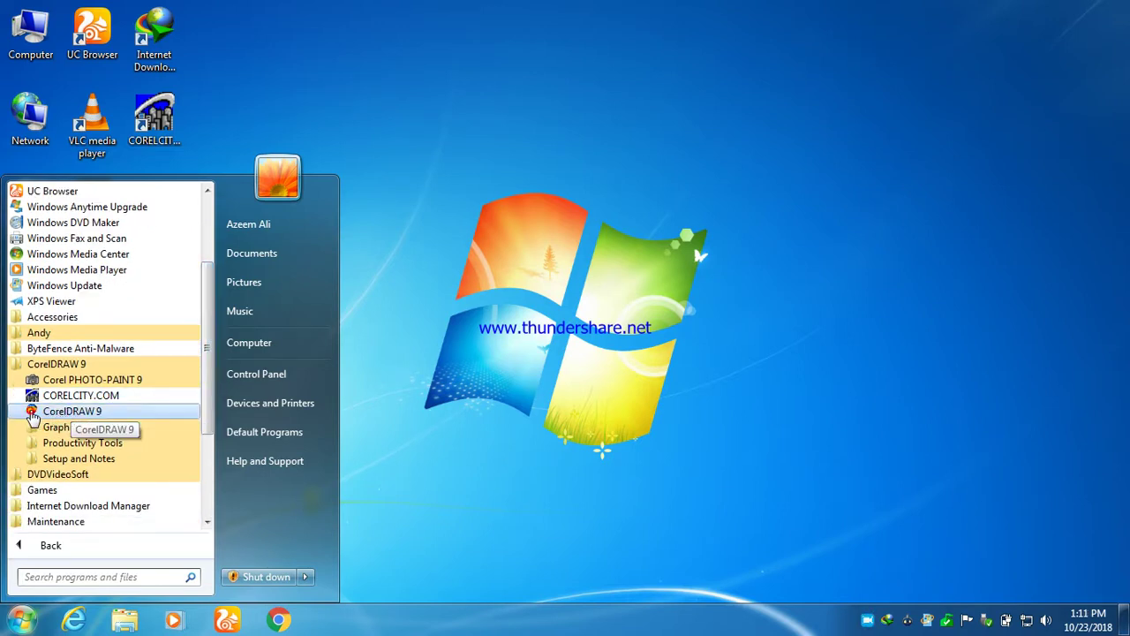
pyautogui.moveTo(48, 406); pyautogui.dragTo(251, 114)
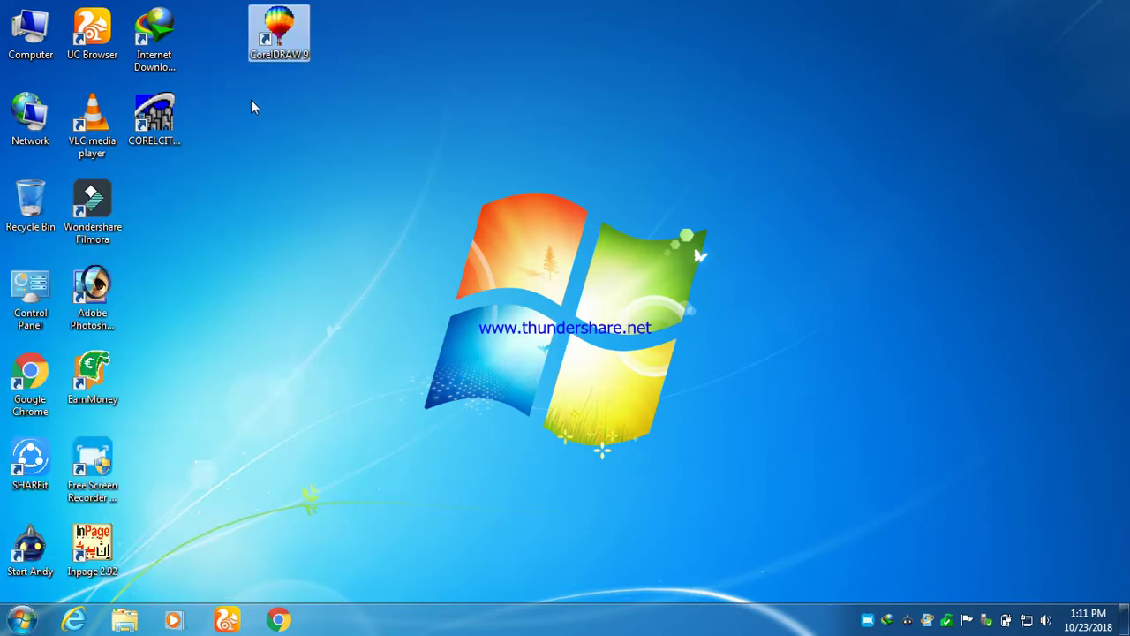
# Step: Place the CorelDRAW 9 shortcut beside Wondershare Filmora, refresh the desktop, and launch CorelDRAW 9
pyautogui.moveTo(276, 25); pyautogui.dragTo(202, 170)
pyautogui.rightClick(337, 106)
pyautogui.click(364, 153)
pyautogui.rightClick(361, 151)
pyautogui.click(387, 198)
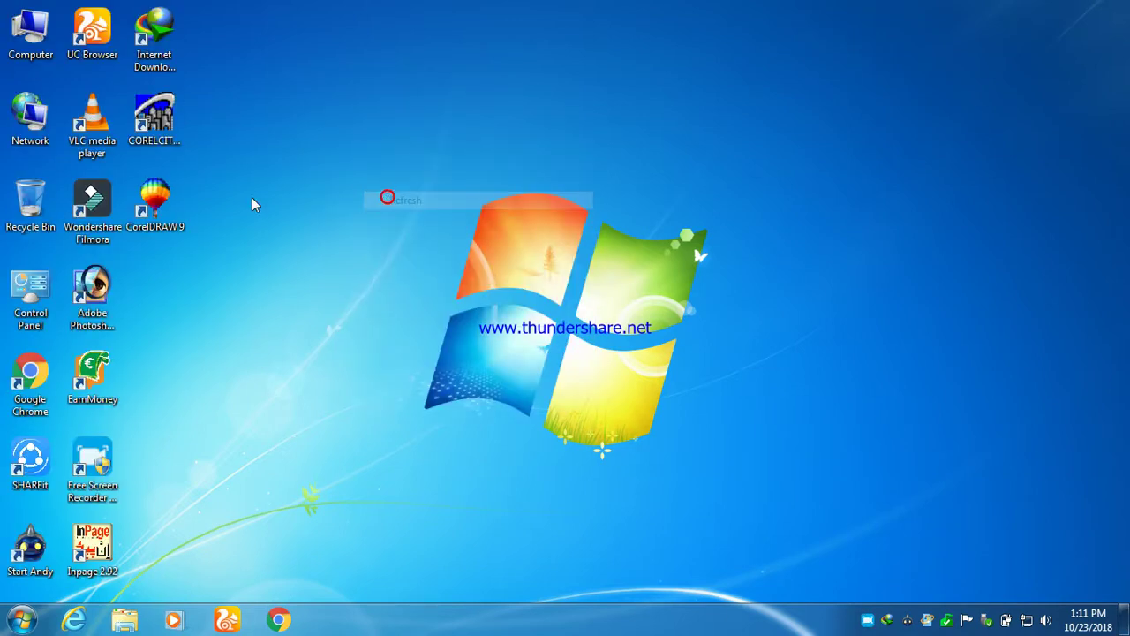
pyautogui.click(175, 206)
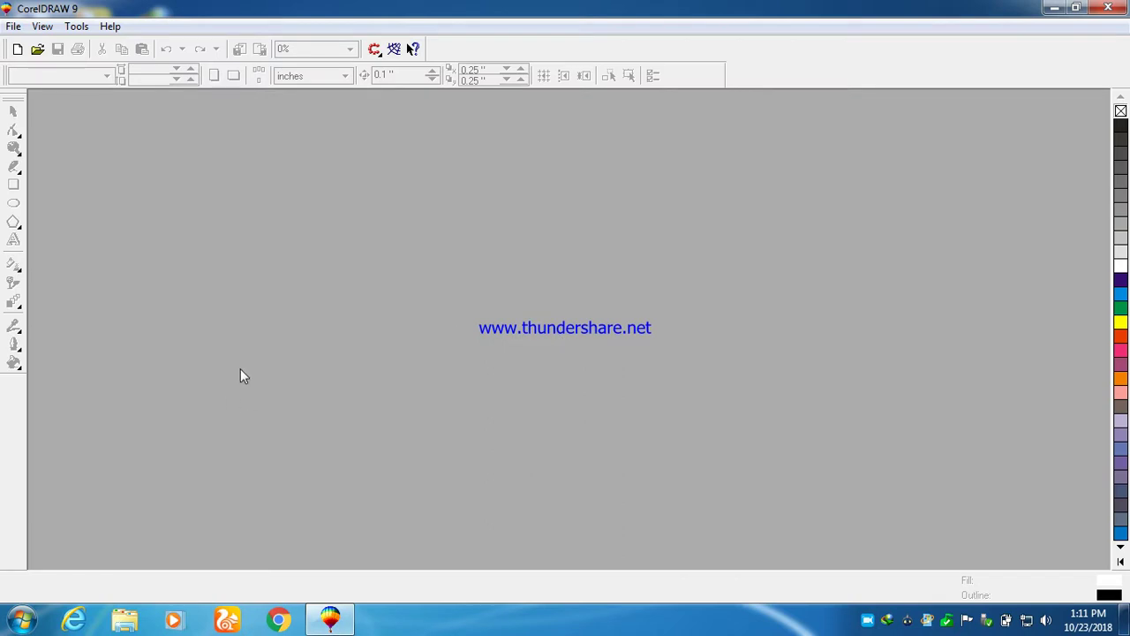
# Step: Start a new blank Graphic1 drawing, then place and delete a horizontal guideline on it
pyautogui.moveTo(329, 619)
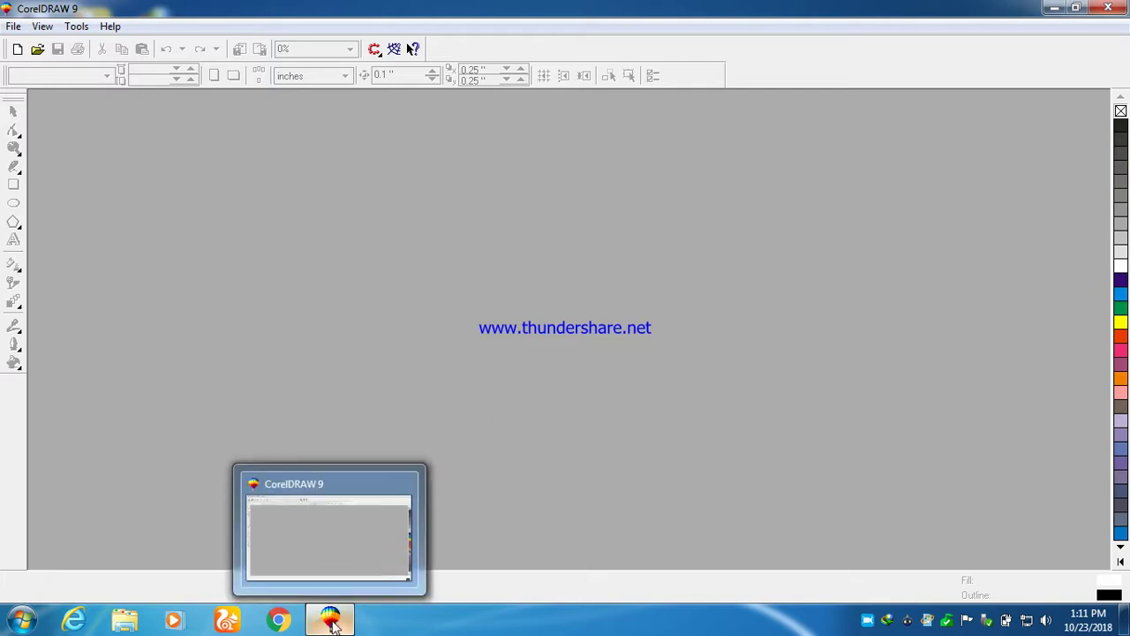
pyautogui.click(336, 558)
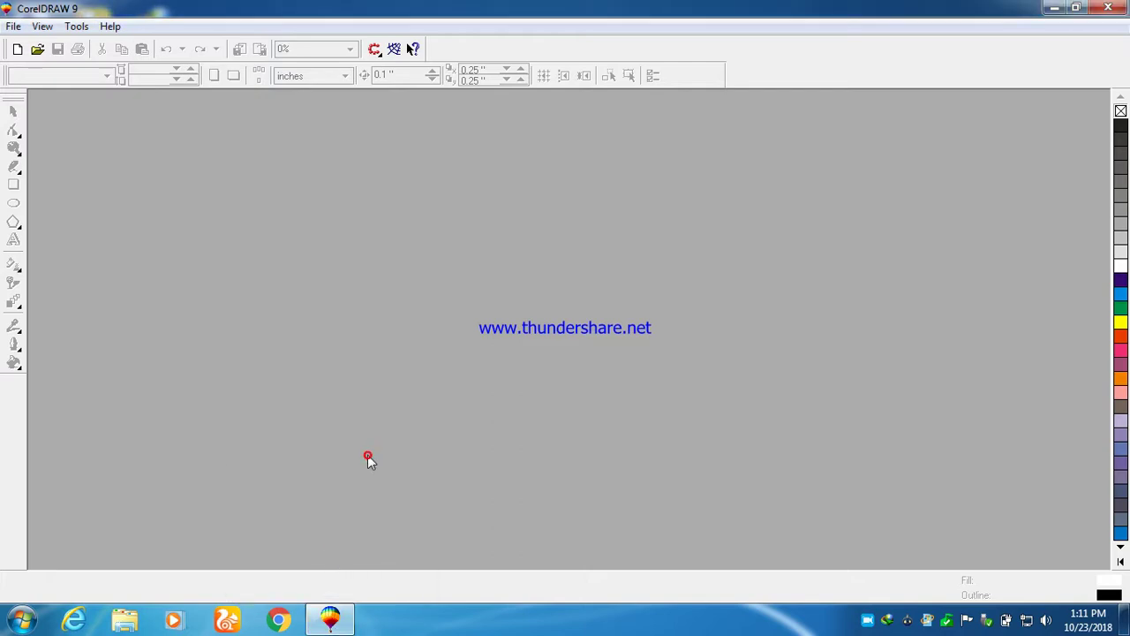
pyautogui.click(14, 27)
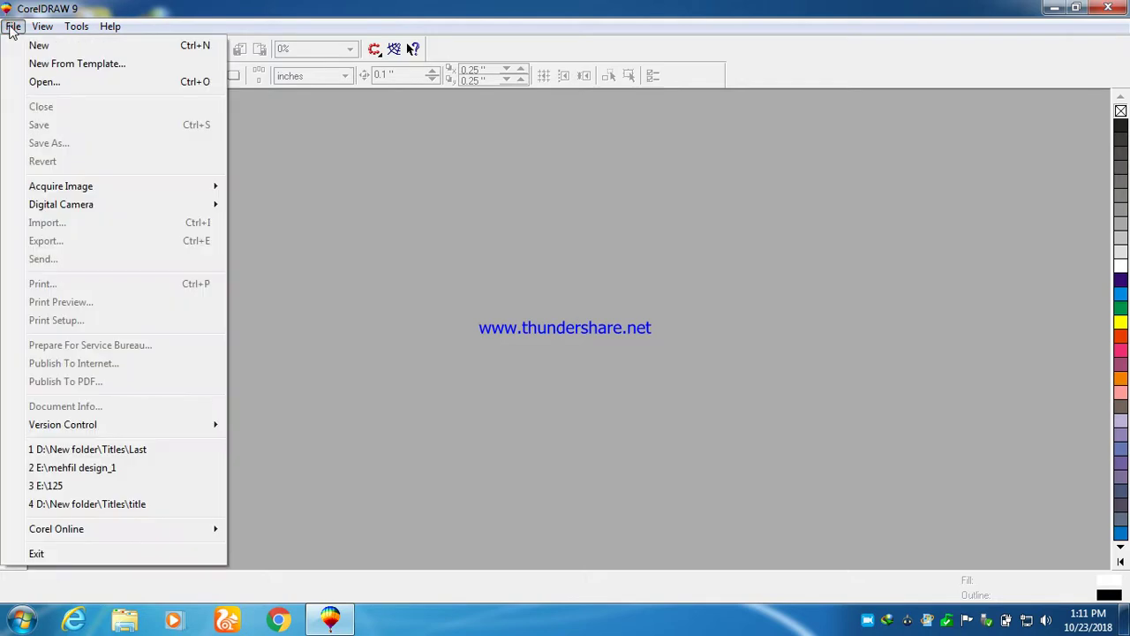
pyautogui.click(35, 46)
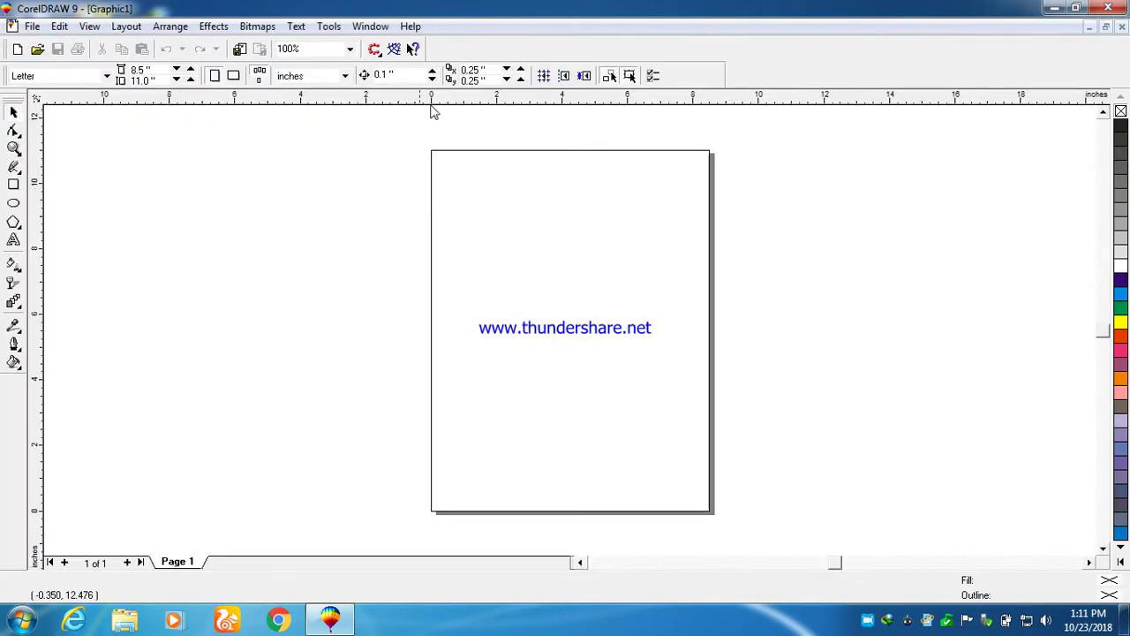
pyautogui.moveTo(409, 99); pyautogui.dragTo(713, 326)
pyautogui.press('Delete')
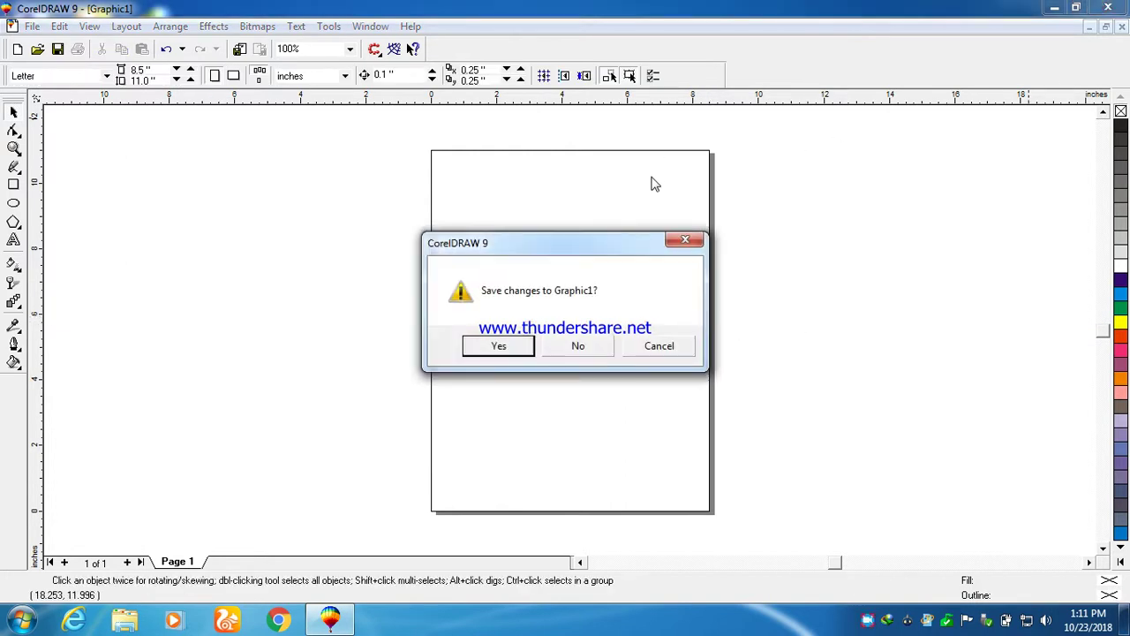
# Step: Quit CorelDRAW without saving Graphic1, refresh the desktop, and open Local Disk (E:)
pyautogui.click(579, 345)
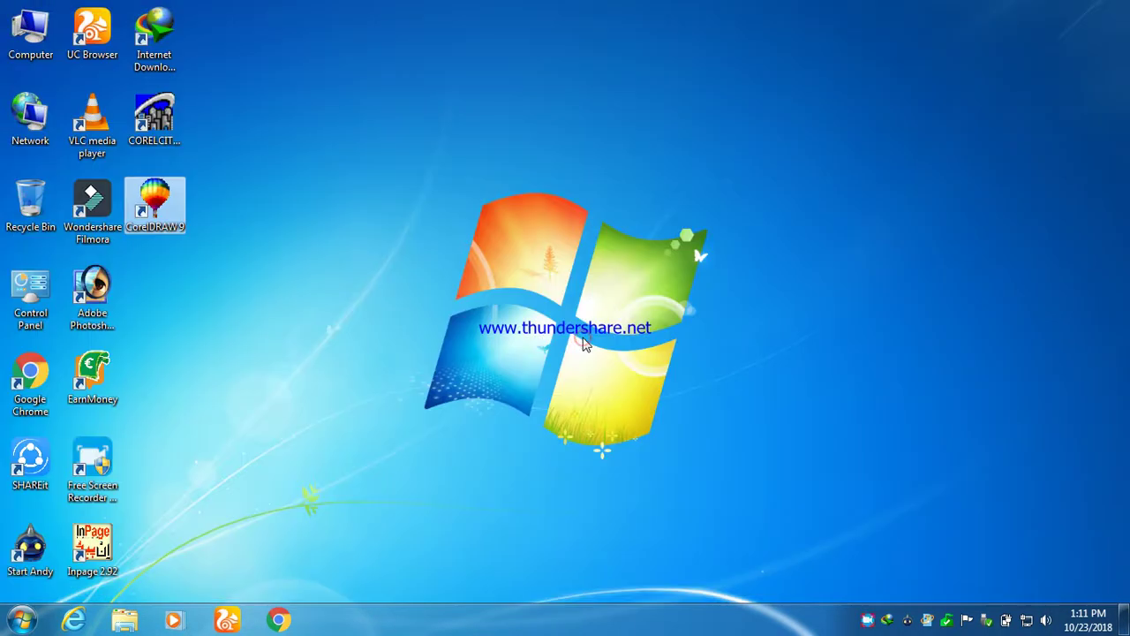
pyautogui.rightClick(585, 361)
pyautogui.click(613, 385)
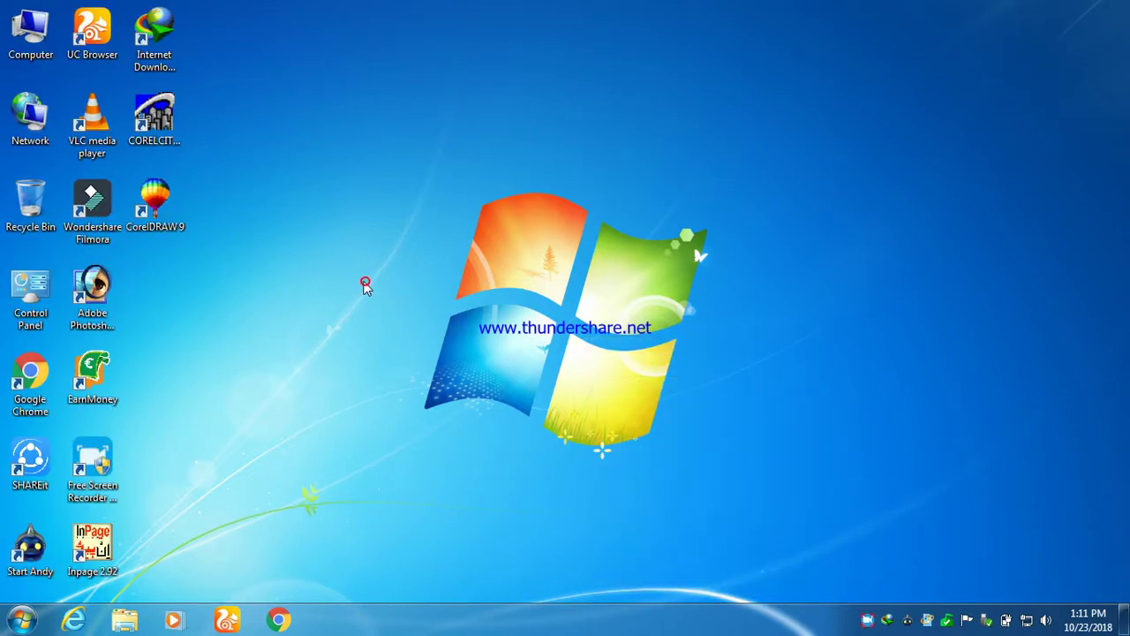
pyautogui.doubleClick(22, 36)
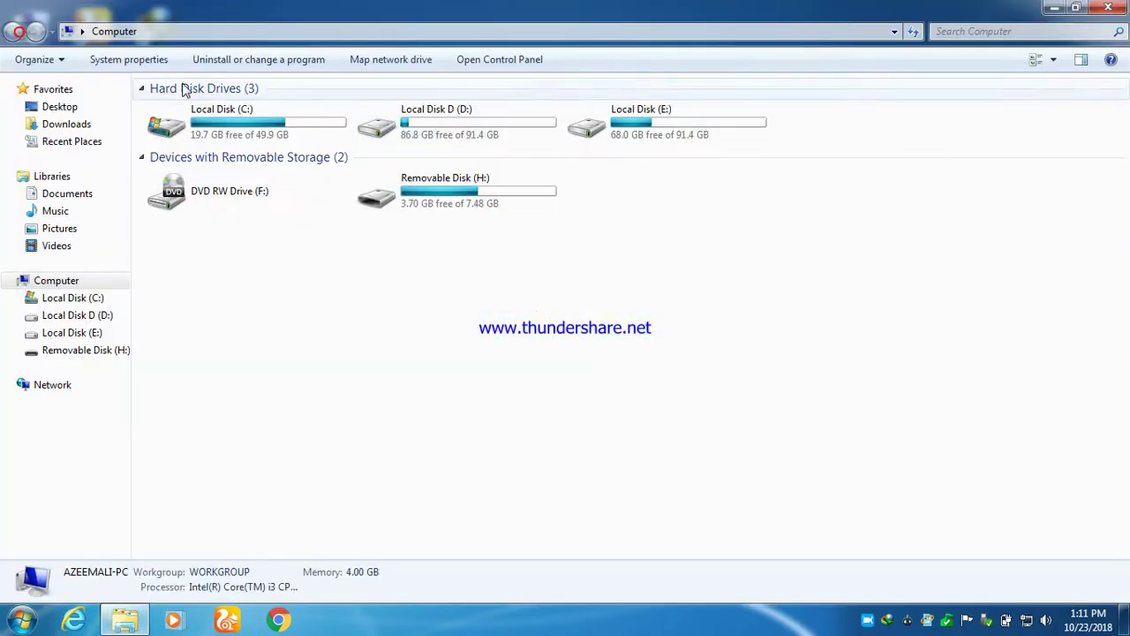
pyautogui.click(621, 130)
pyautogui.doubleClick(621, 131)
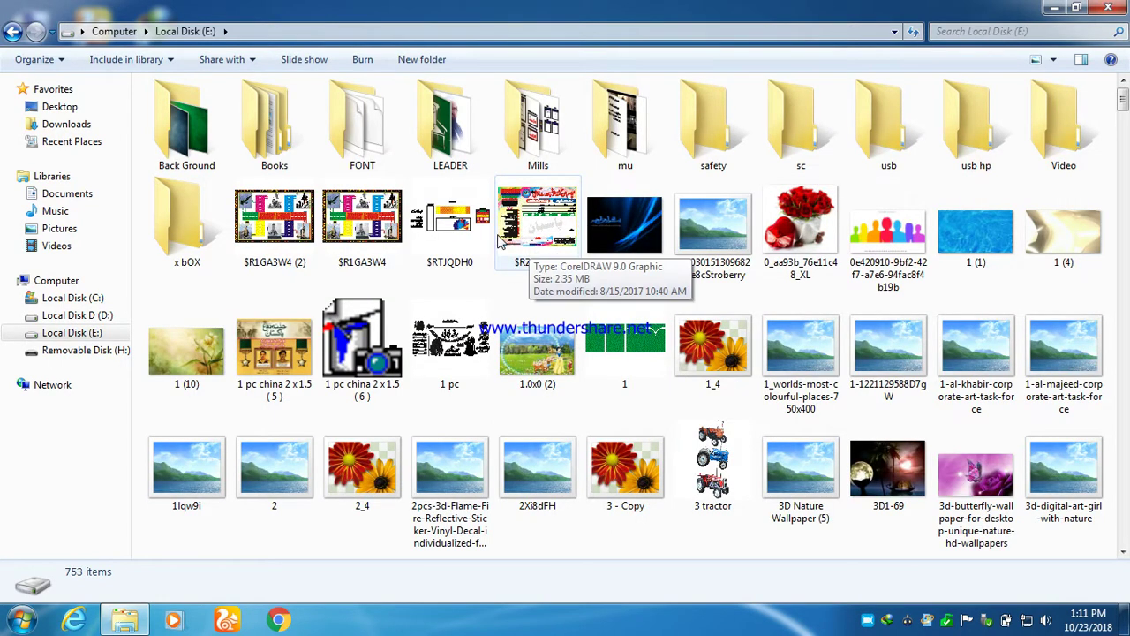
# Step: Check the details of the $R1GA3W4, $RTJQDH0, $RZLZM68 and (317) items, then select the Mills folder
pyautogui.click(450, 247)
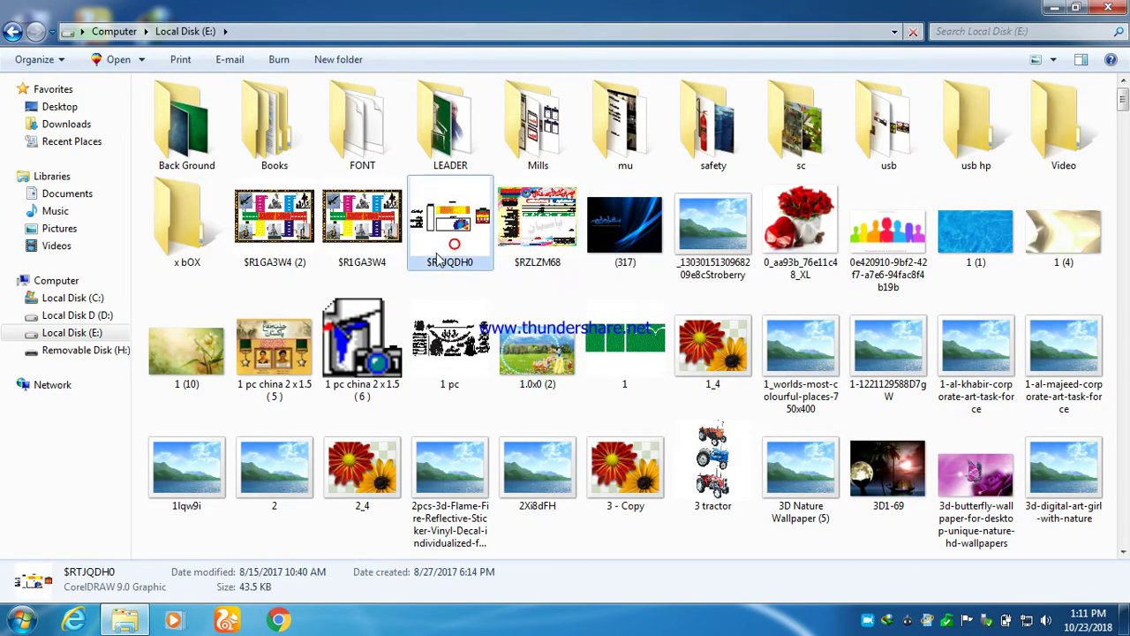
pyautogui.click(331, 229)
pyautogui.click(433, 349)
pyautogui.click(547, 225)
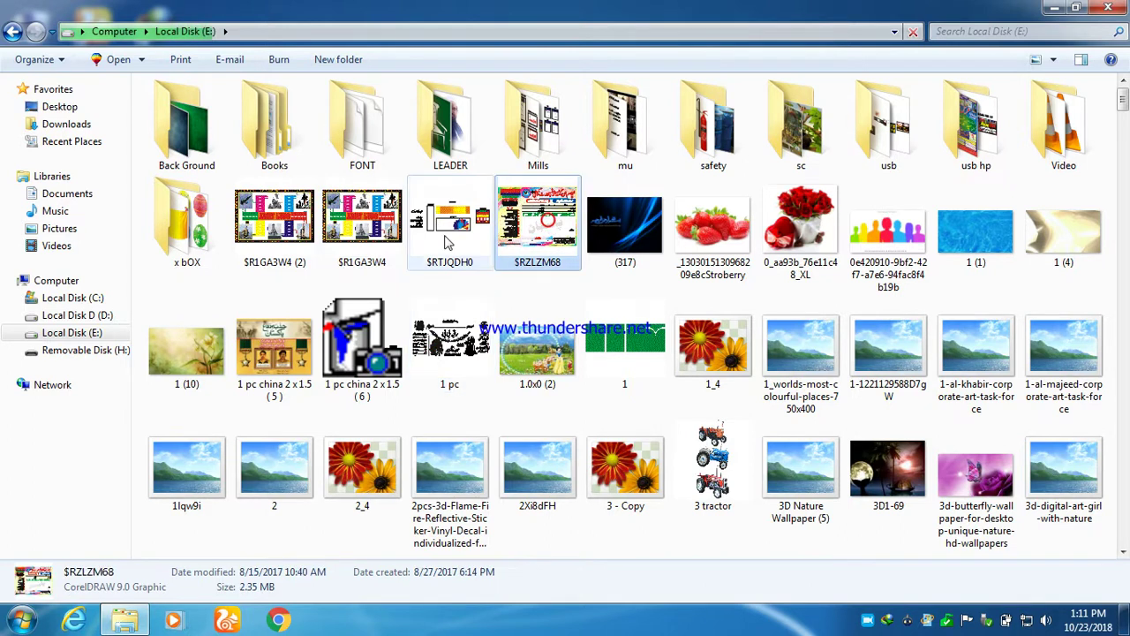
pyautogui.click(448, 241)
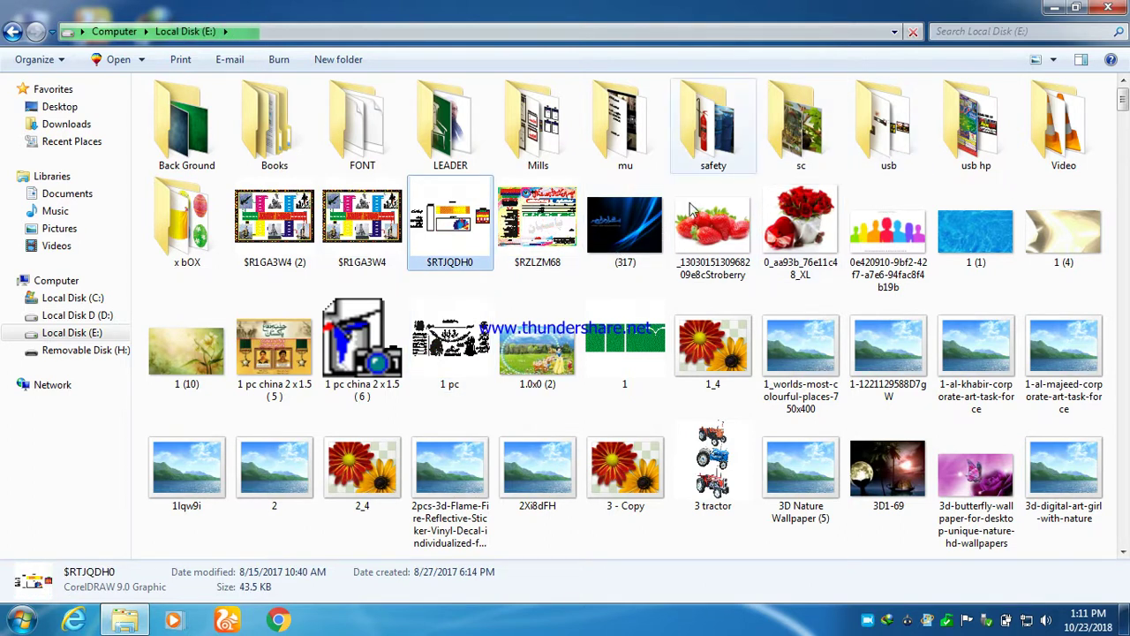
pyautogui.click(617, 236)
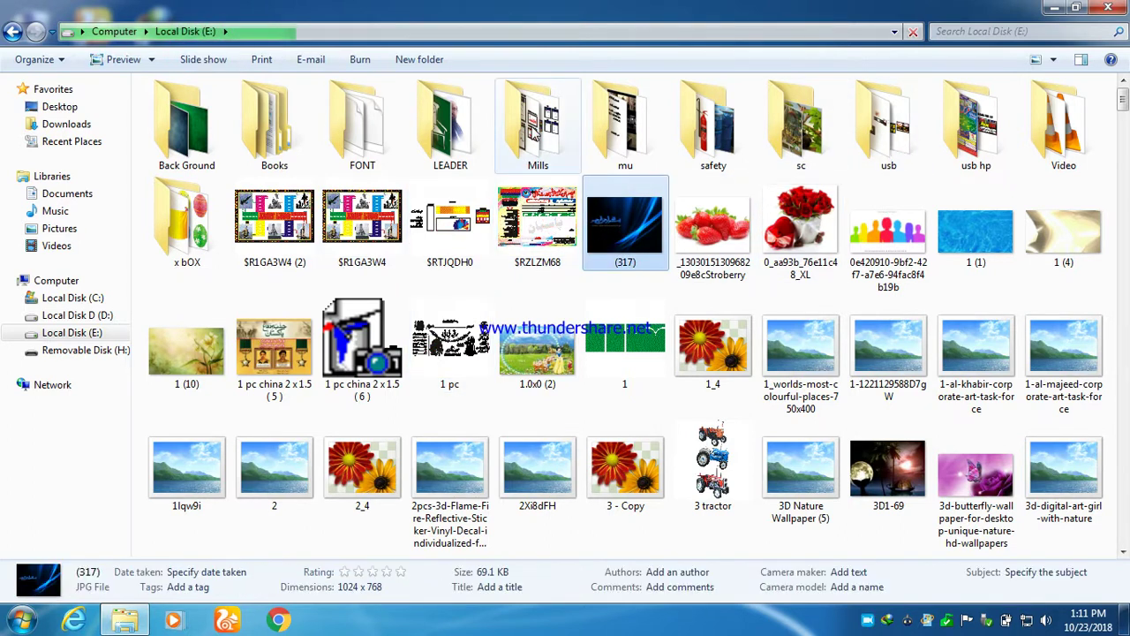
pyautogui.click(533, 133)
# Step: Open the Mills folder and switch its view to Large, then Extra Large Icons
pyautogui.doubleClick(532, 133)
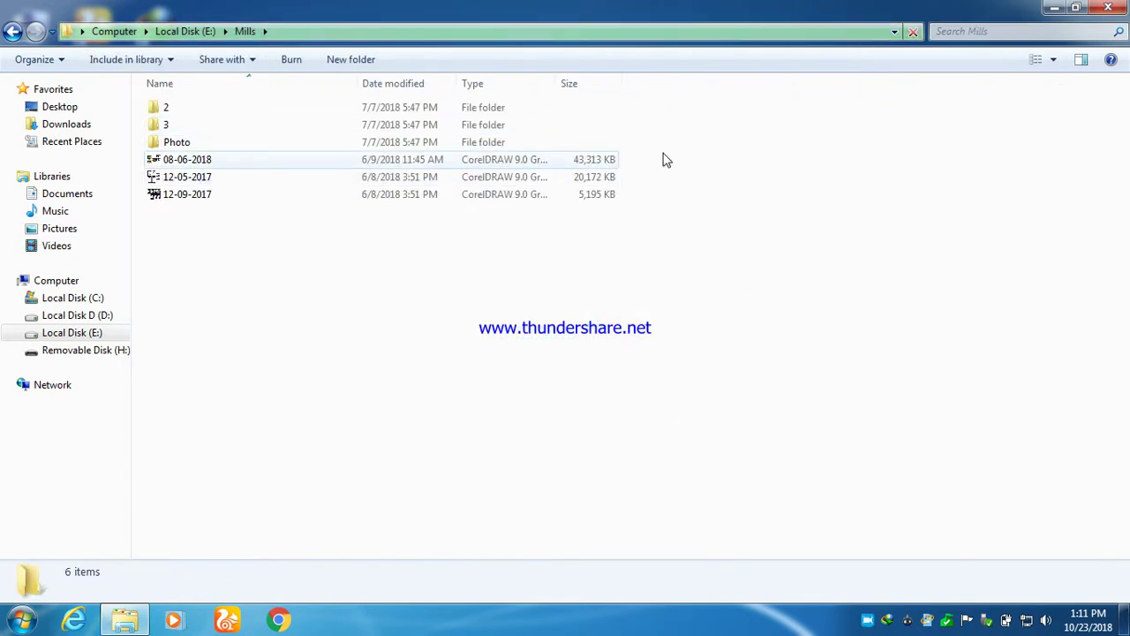
pyautogui.click(1054, 62)
pyautogui.click(1050, 49)
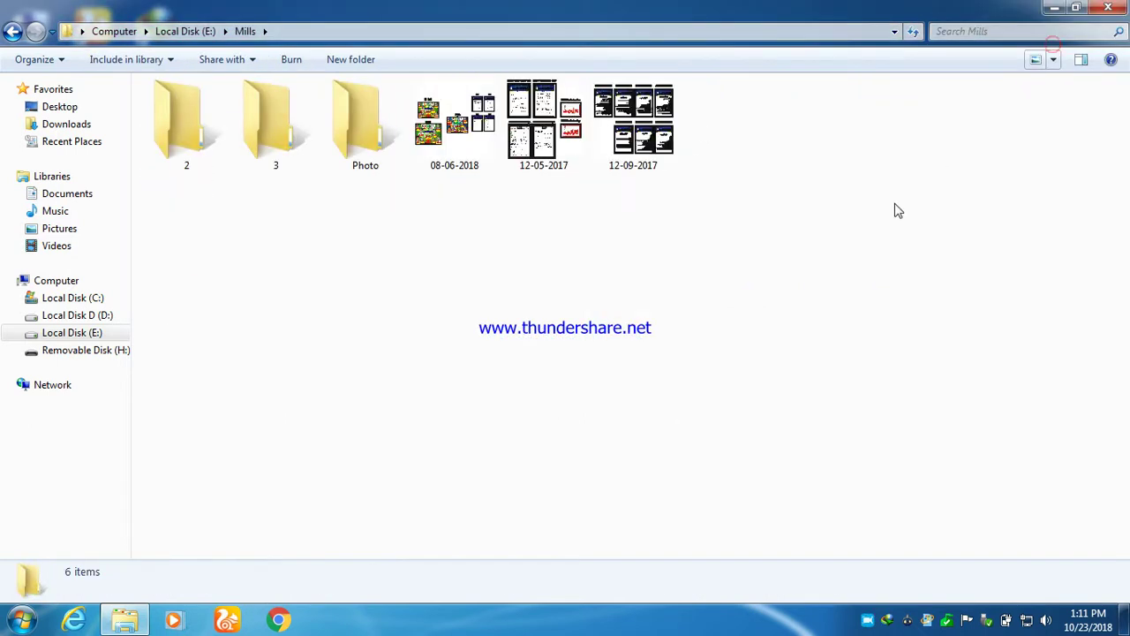
pyautogui.click(1052, 60)
pyautogui.click(1055, 31)
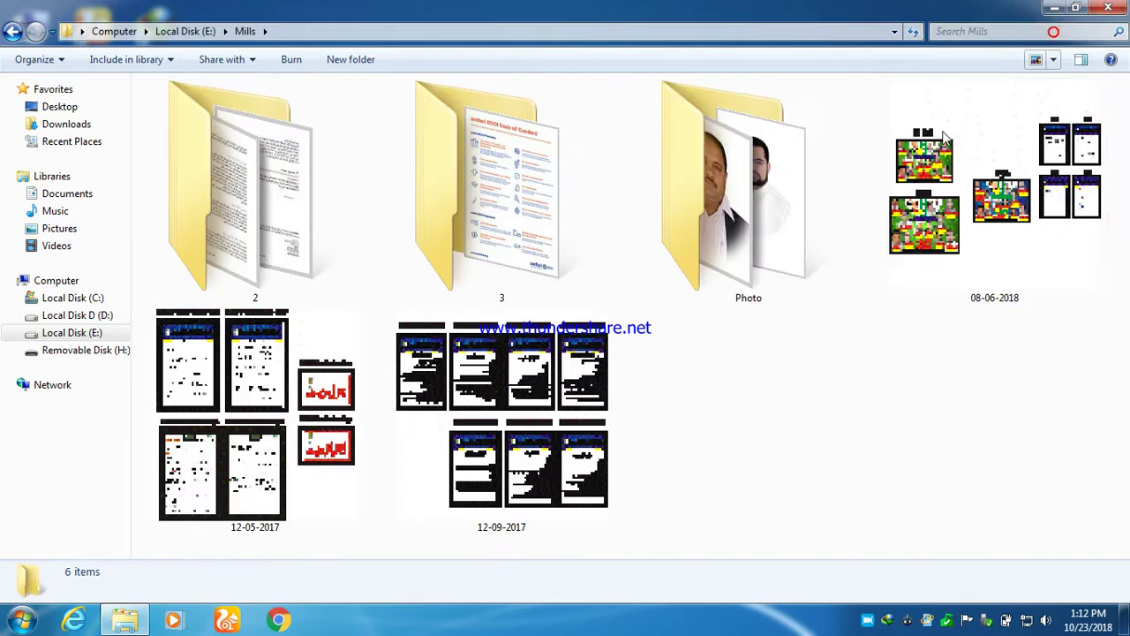
# Step: Select the 12-09-2017, 12-05-2017 and 08-06-2018 graphics, then clear the selection
pyautogui.moveTo(720, 413); pyautogui.dragTo(256, 468)
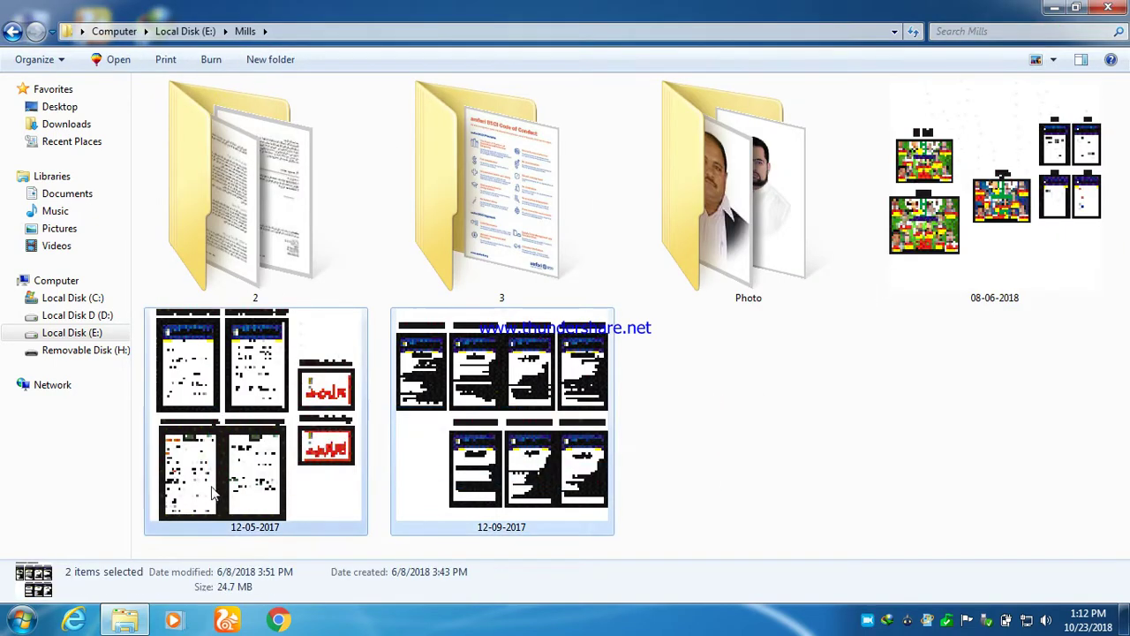
pyautogui.moveTo(946, 392); pyautogui.dragTo(918, 404)
pyautogui.moveTo(772, 412); pyautogui.dragTo(362, 512)
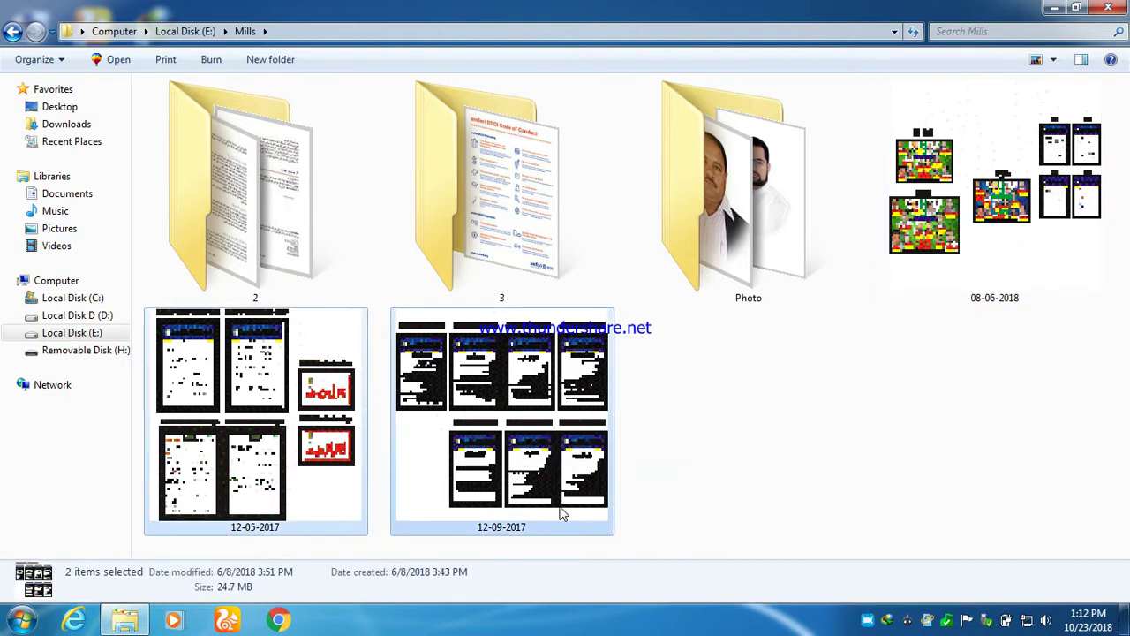
pyautogui.moveTo(739, 423); pyautogui.dragTo(221, 574)
pyautogui.click(851, 391)
pyautogui.click(939, 356)
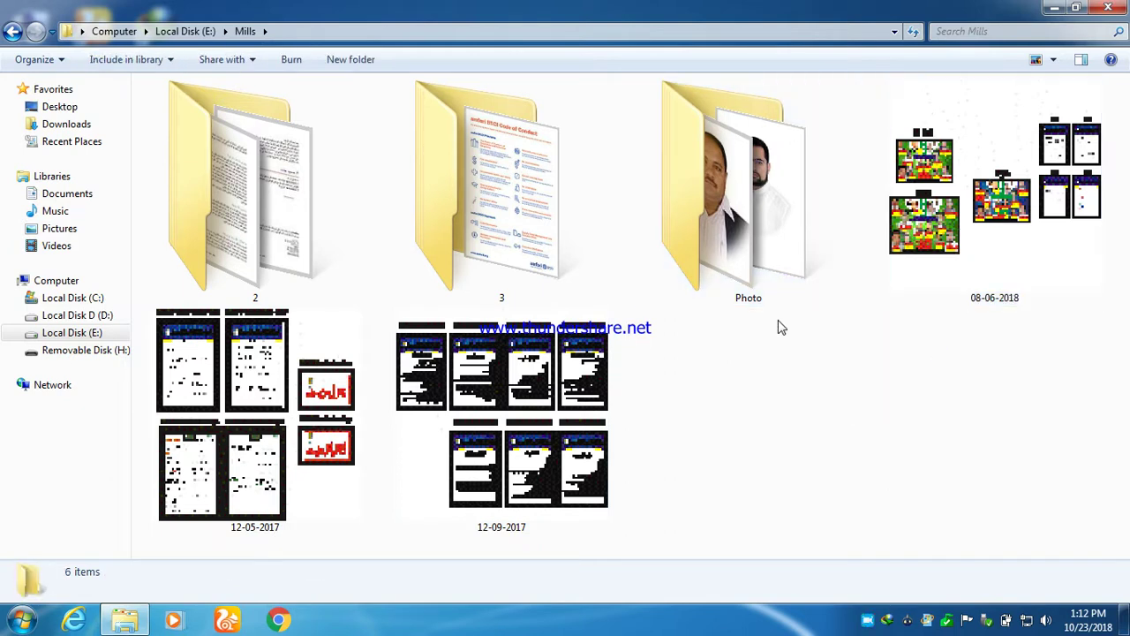
# Step: Go back to Local Disk (E:) and launch the 1 pc graphic in CorelDRAW 9
pyautogui.press('BackSpace')
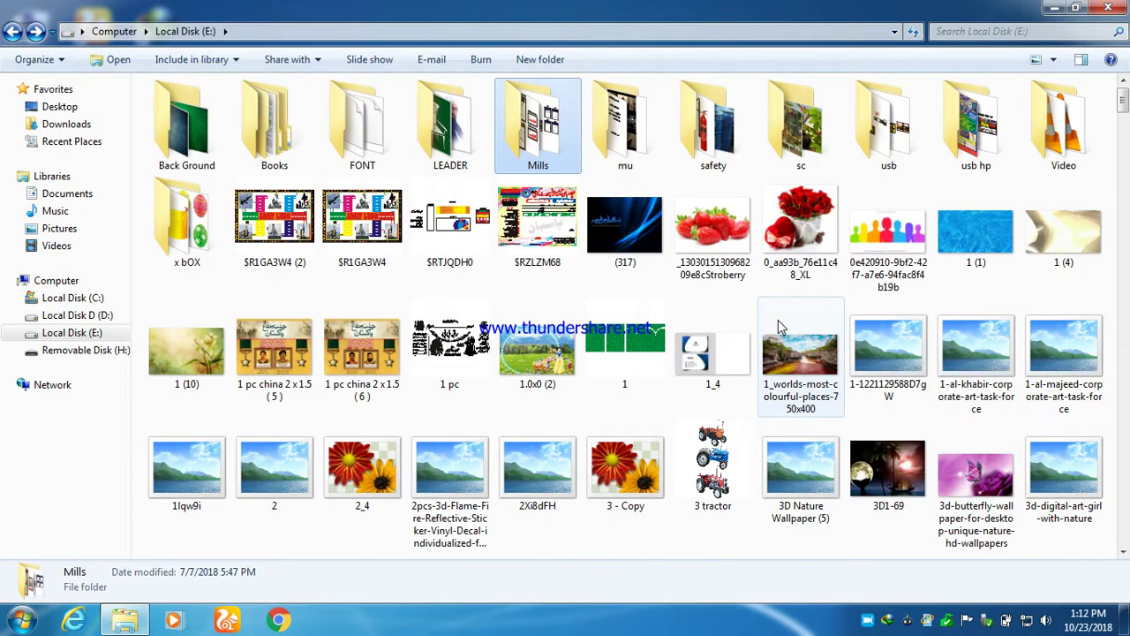
pyautogui.moveTo(1121, 115)
pyautogui.mouseDown()
pyautogui.moveTo(1123, 146)
pyautogui.moveTo(1123, 113)
pyautogui.mouseUp()
pyautogui.click(465, 327)
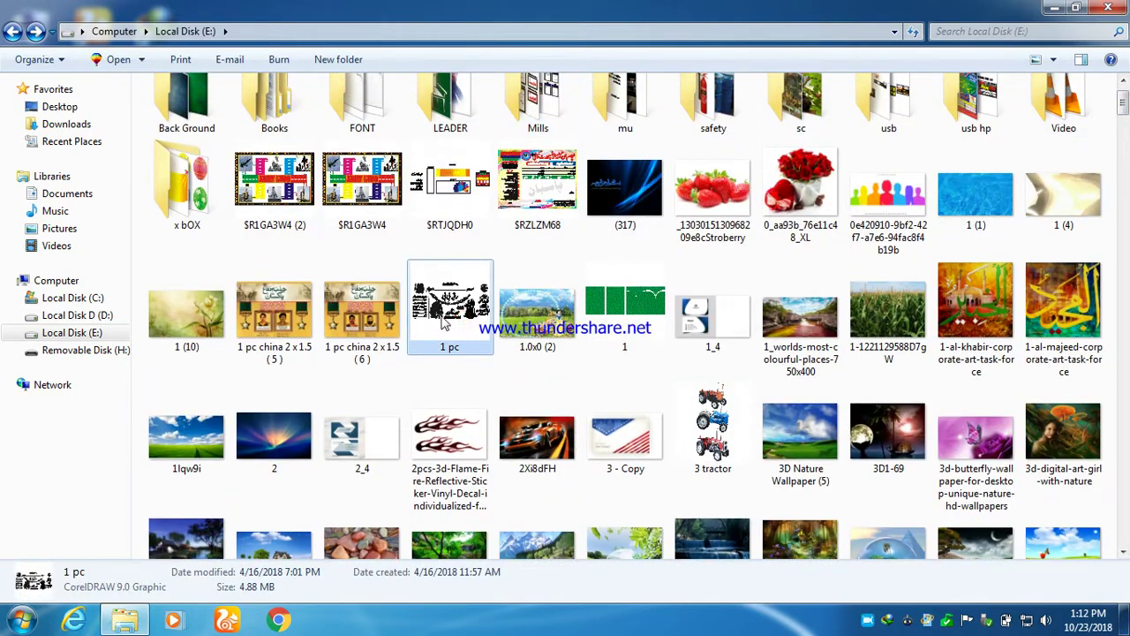
pyautogui.doubleClick(472, 331)
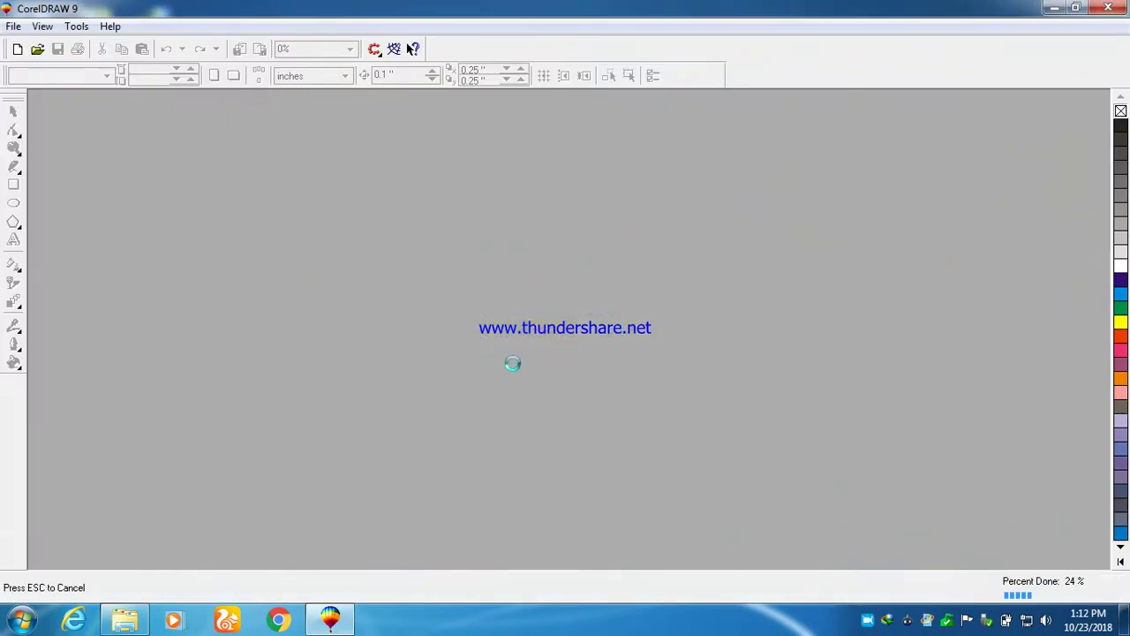
# Step: Switch between Explorer and CorelDRAW 9 on the taskbar until the 1 pc wedding card finishes loading
pyautogui.click(138, 611)
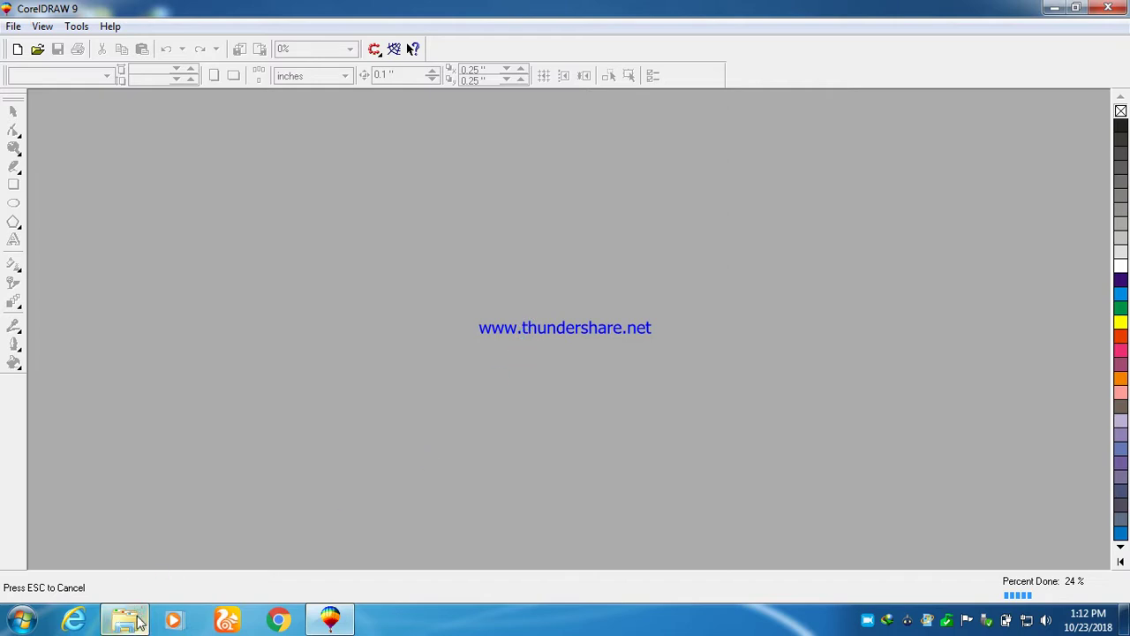
pyautogui.click(137, 616)
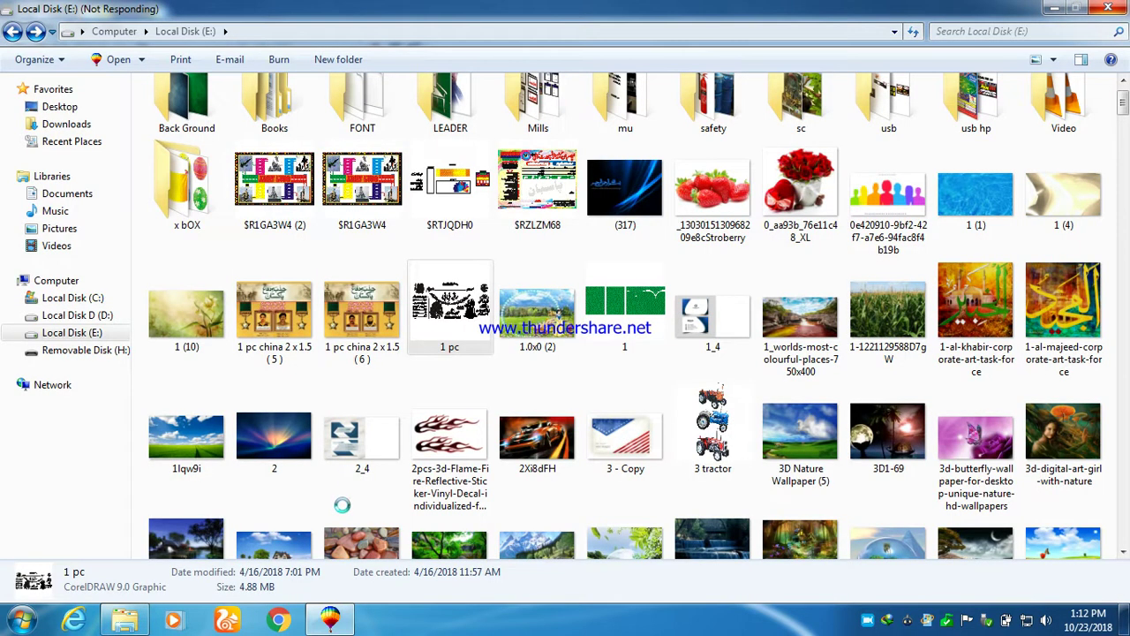
pyautogui.click(340, 624)
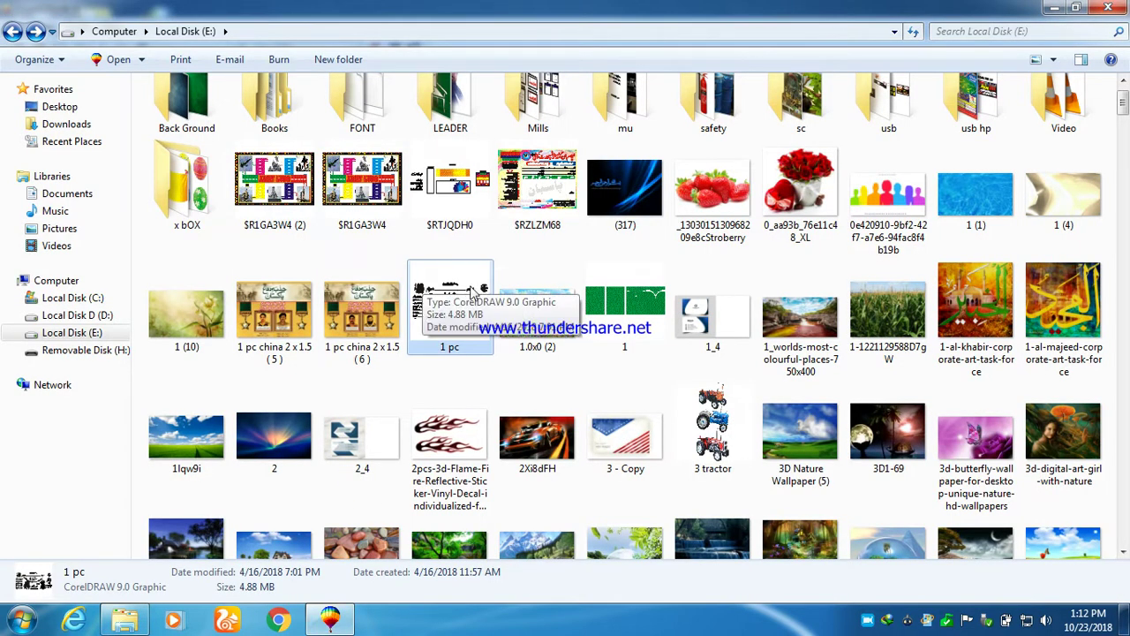
pyautogui.click(341, 623)
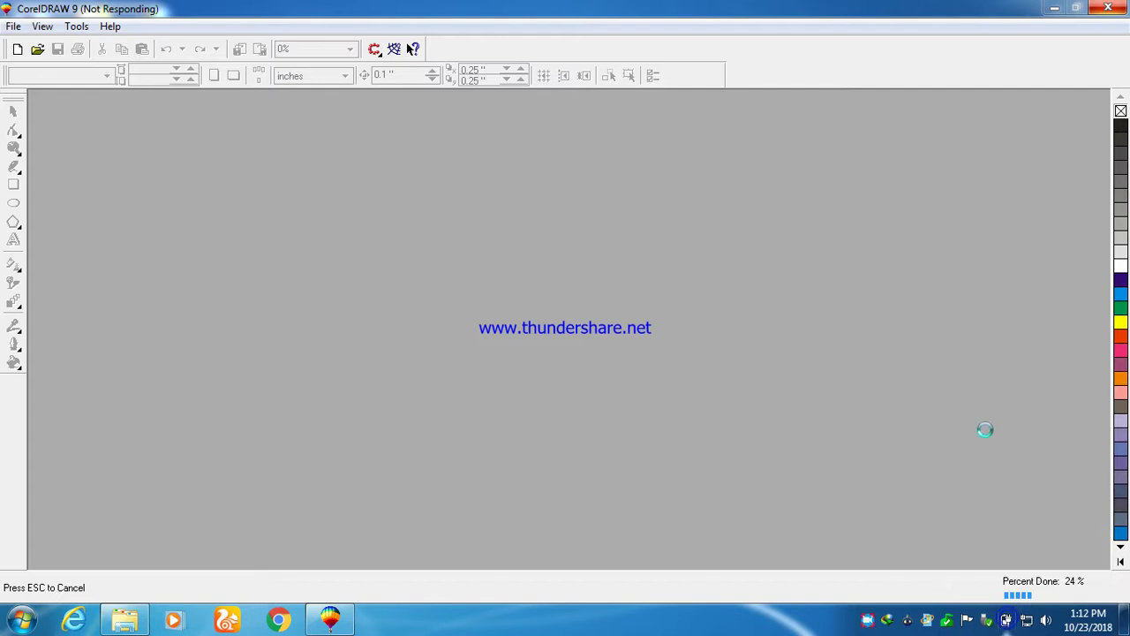
pyautogui.click(1122, 10)
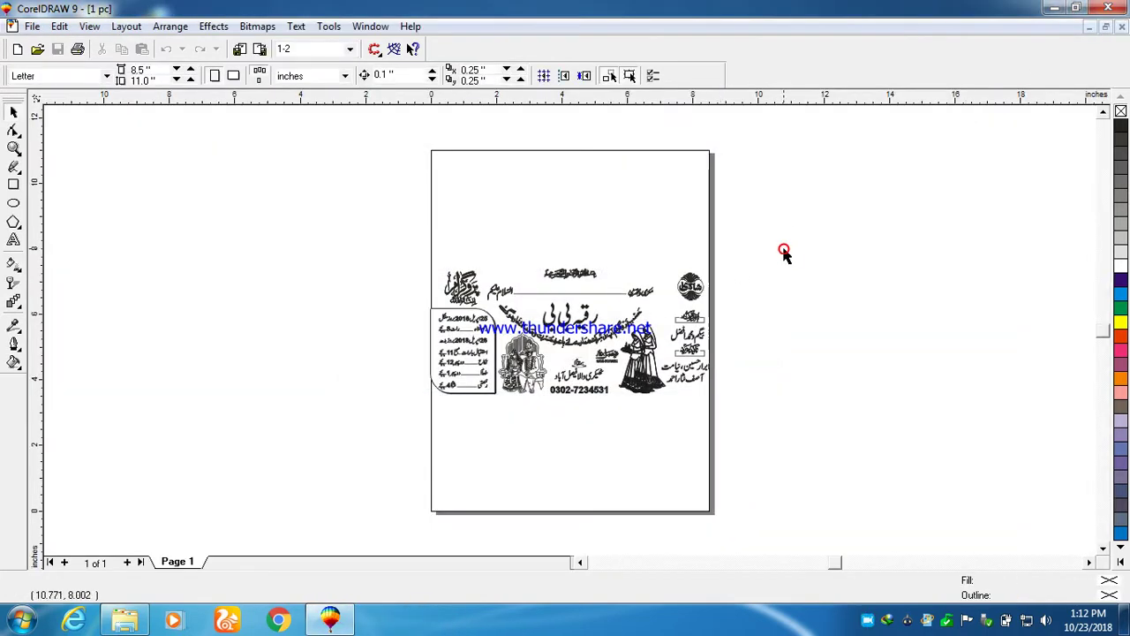
# Step: Zoom to the Urdu wedding card with F4, close Explorer, then close 1 pc and exit CorelDRAW 9
pyautogui.press('F4')
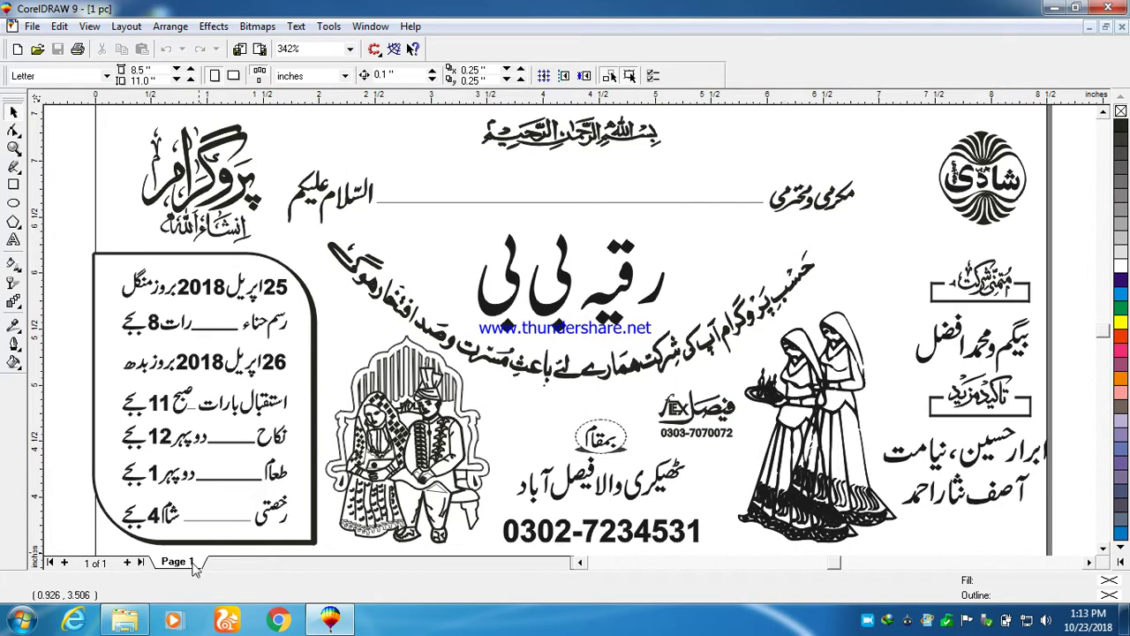
pyautogui.click(138, 612)
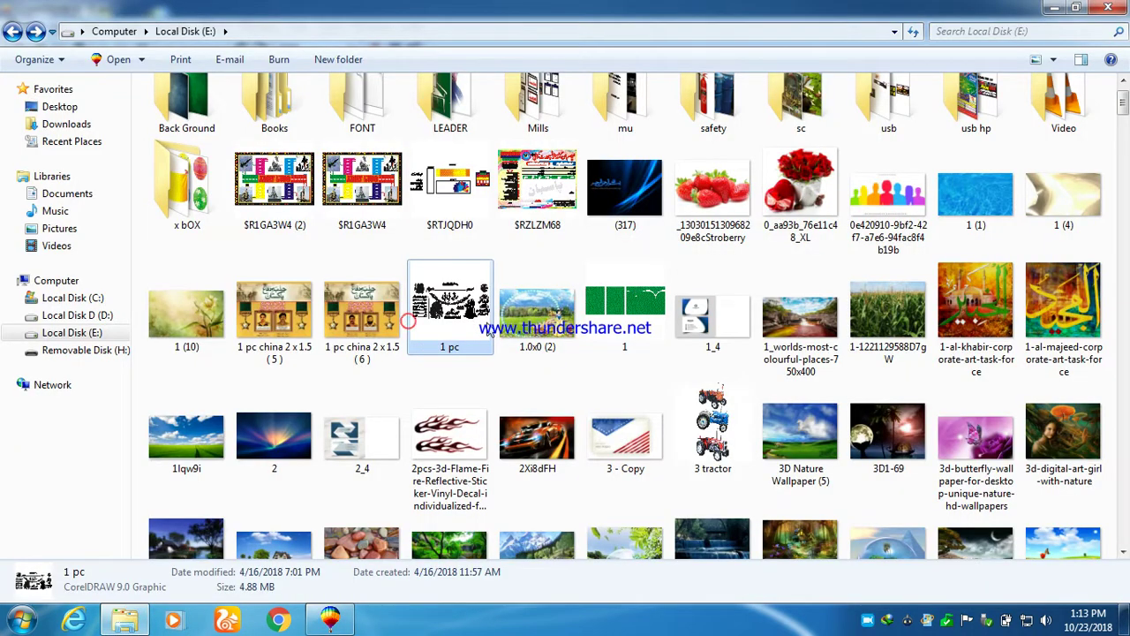
pyautogui.click(517, 322)
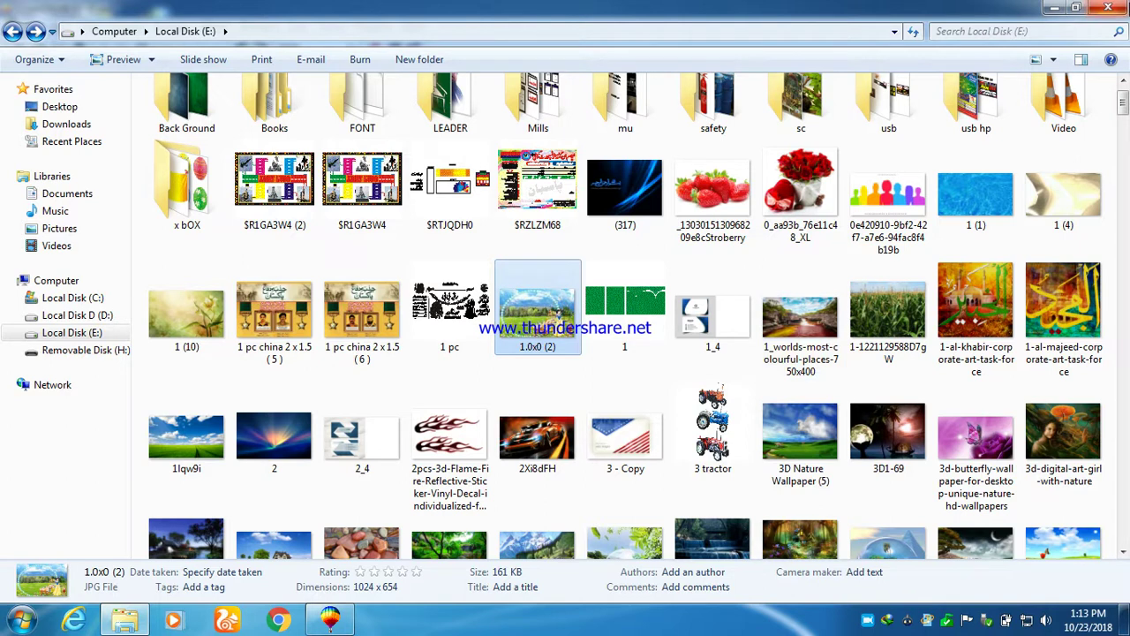
pyautogui.click(1107, 8)
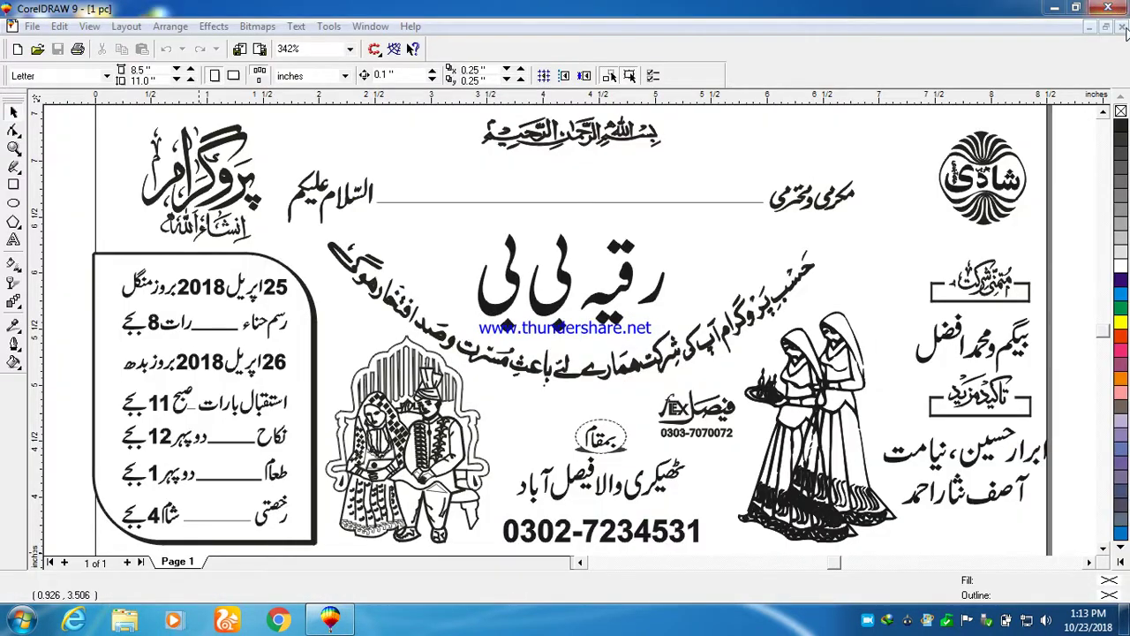
pyautogui.click(1122, 27)
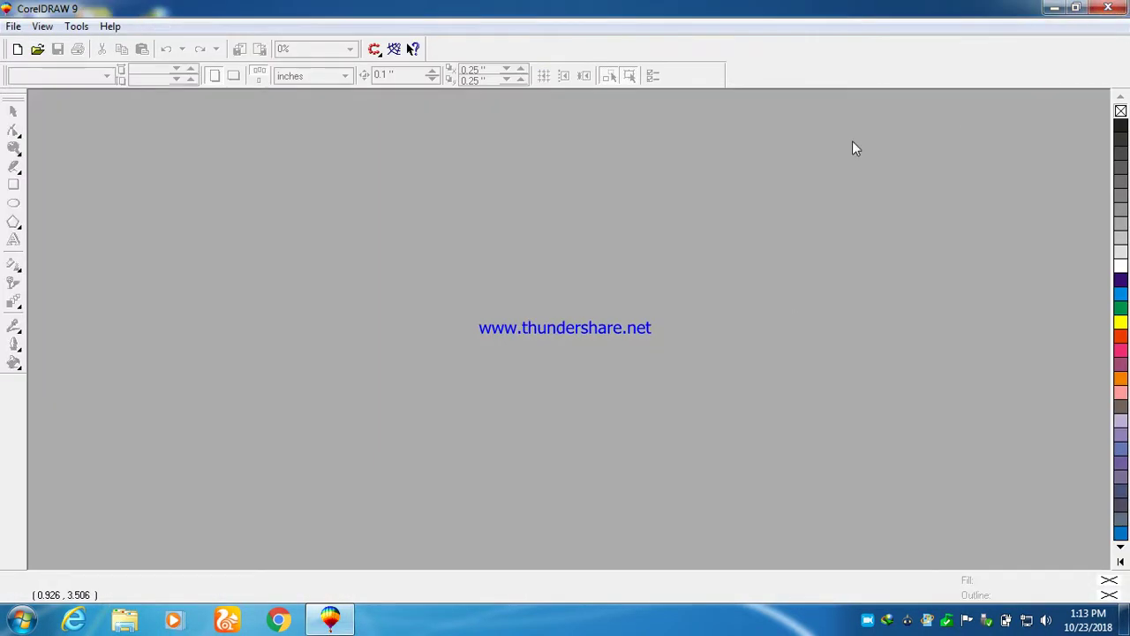
pyautogui.hotkey('alt', 'F4')
# Step: Refresh the Windows desktop thirteen times from its right-click menu
pyautogui.rightClick(853, 141)
pyautogui.click(867, 190)
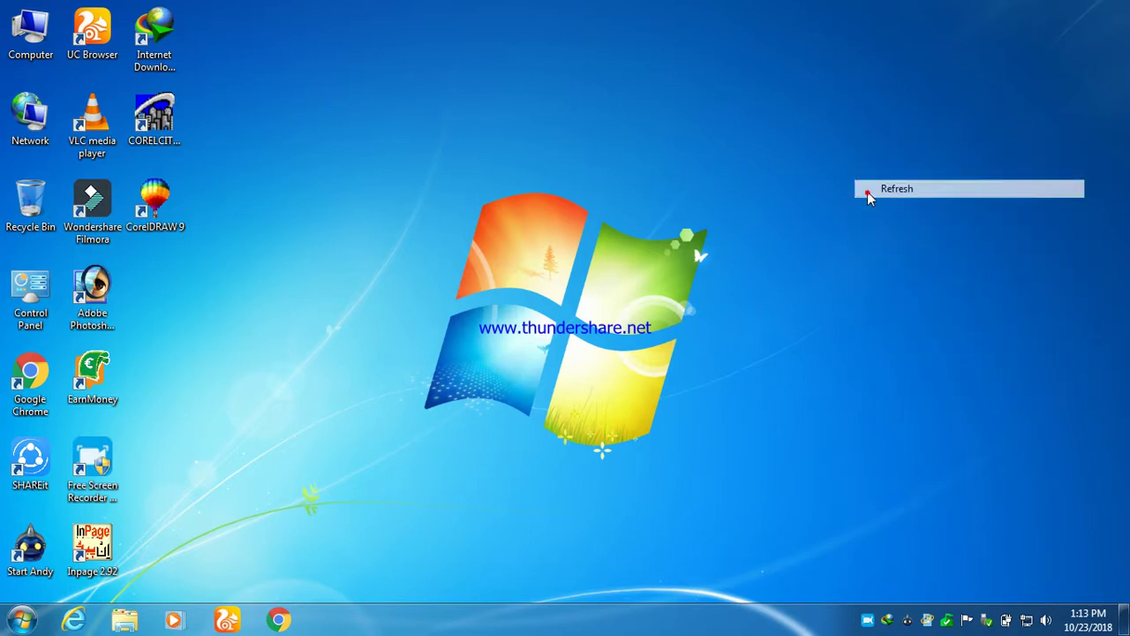
pyautogui.rightClick(868, 228)
pyautogui.click(876, 237)
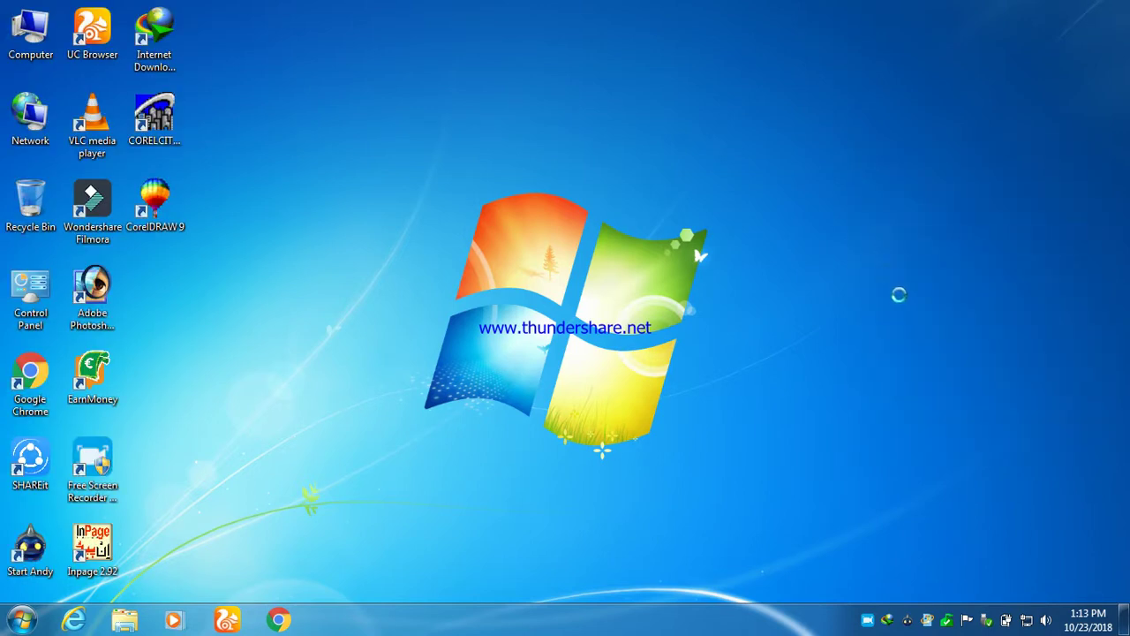
pyautogui.rightClick(879, 240)
pyautogui.click(897, 286)
pyautogui.rightClick(897, 290)
pyautogui.click(915, 335)
pyautogui.rightClick(832, 299)
pyautogui.click(836, 300)
pyautogui.rightClick(858, 354)
pyautogui.click(861, 356)
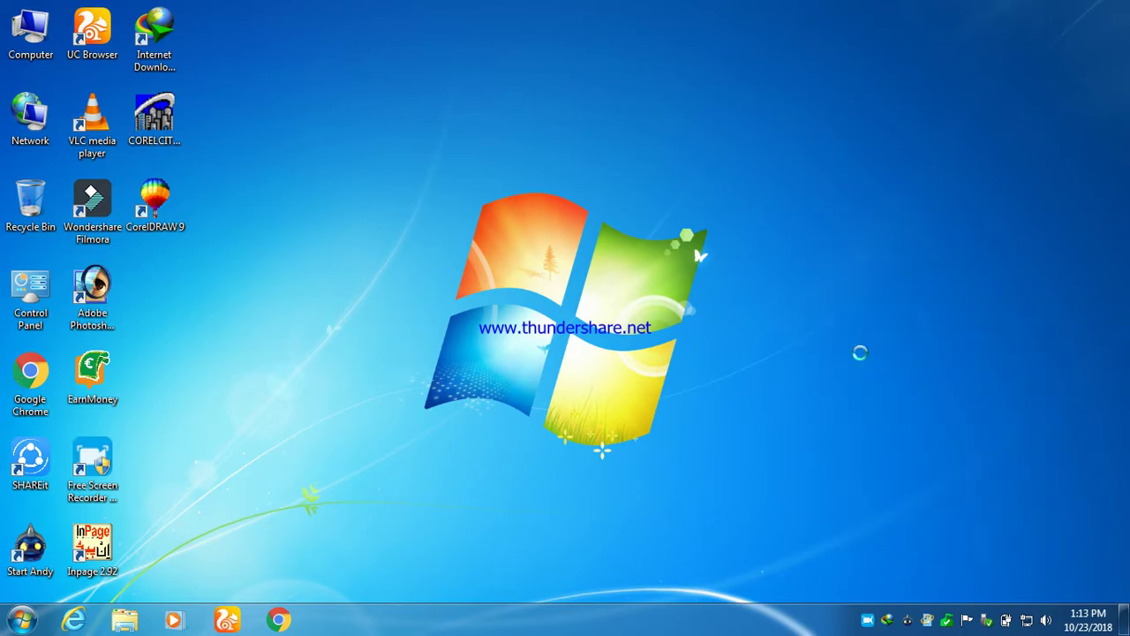
pyautogui.rightClick(859, 352)
pyautogui.click(893, 152)
pyautogui.rightClick(891, 146)
pyautogui.click(905, 196)
pyautogui.rightClick(897, 197)
pyautogui.click(926, 253)
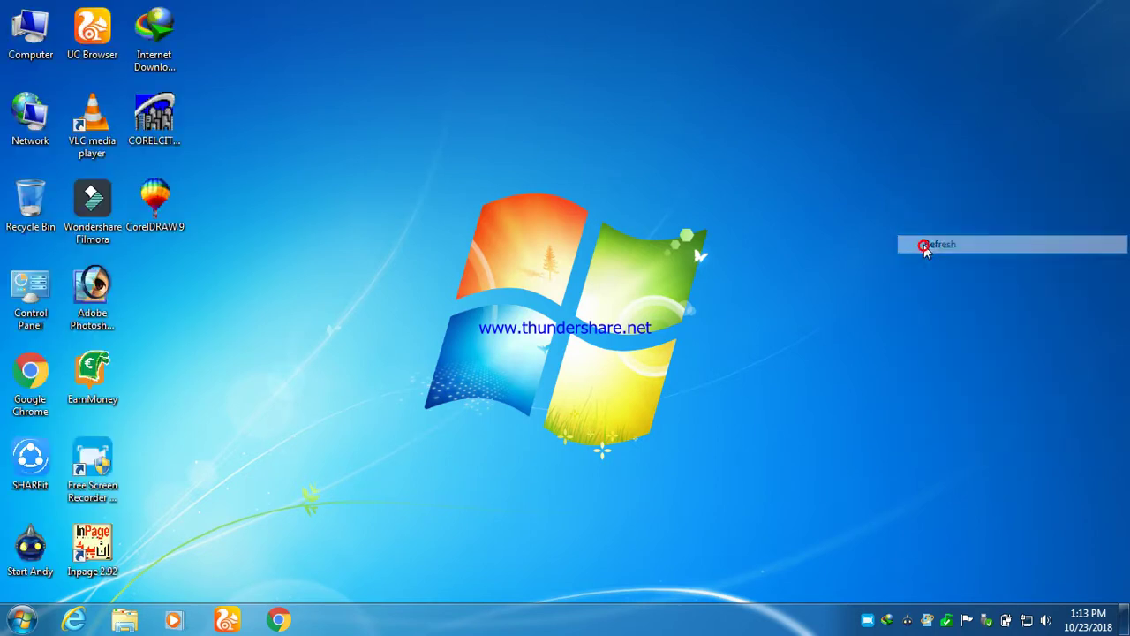
pyautogui.rightClick(938, 292)
pyautogui.click(940, 294)
pyautogui.rightClick(941, 295)
pyautogui.click(944, 337)
pyautogui.rightClick(943, 335)
pyautogui.click(942, 382)
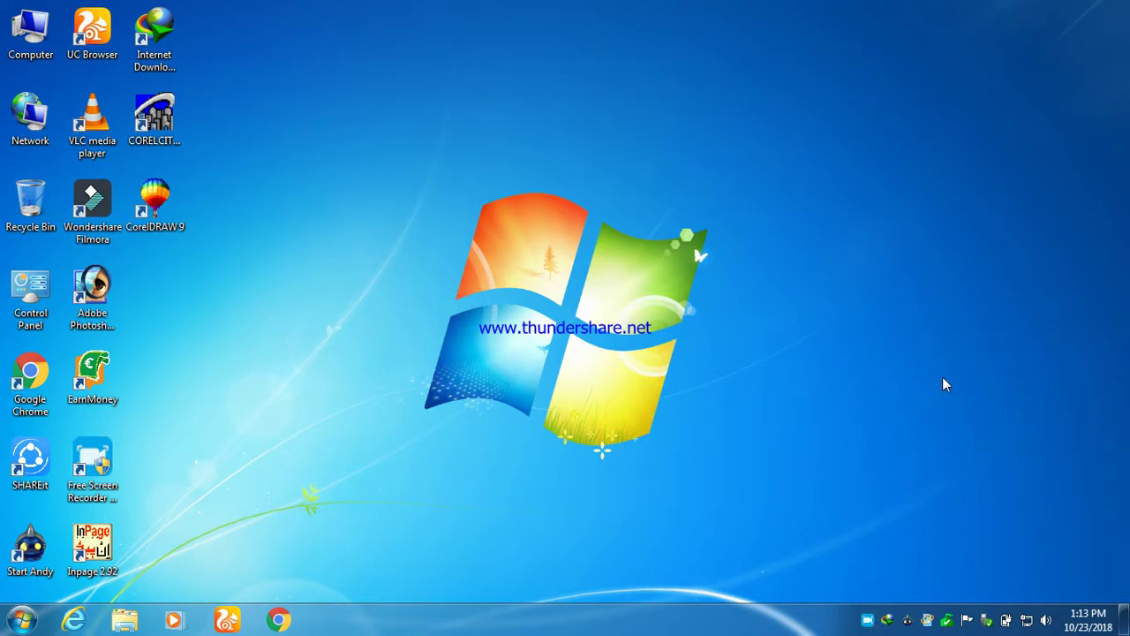
pyautogui.rightClick(942, 400)
pyautogui.click(928, 164)
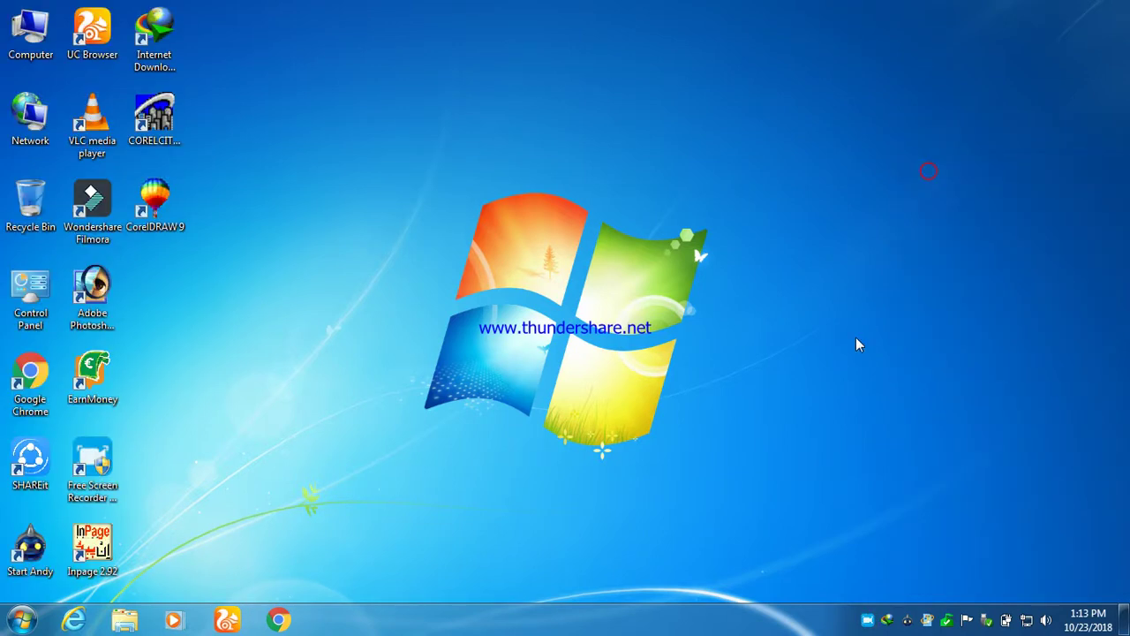